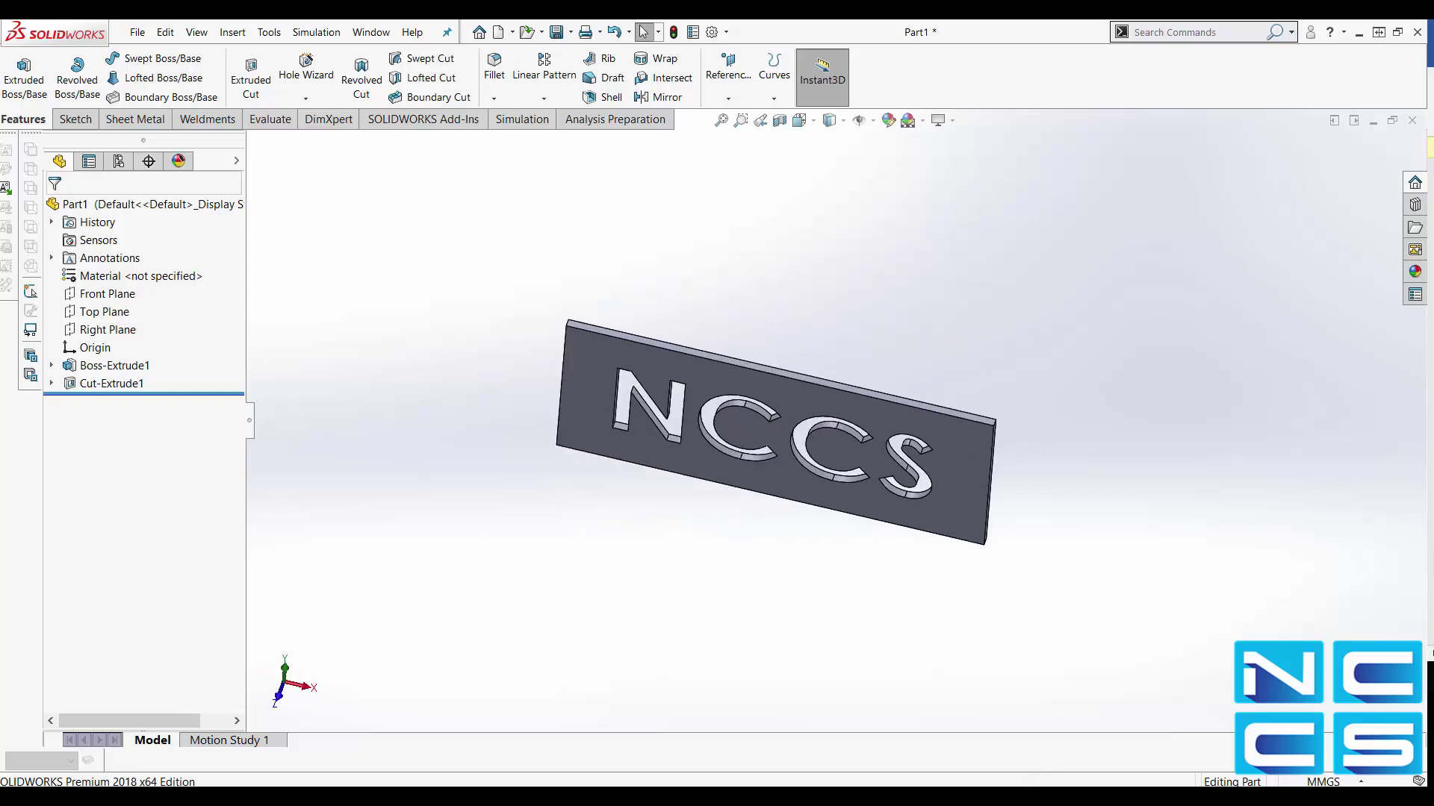
# Close the old drawing.dxf window without saving its changes.
pyautogui.moveTo(932, 780)
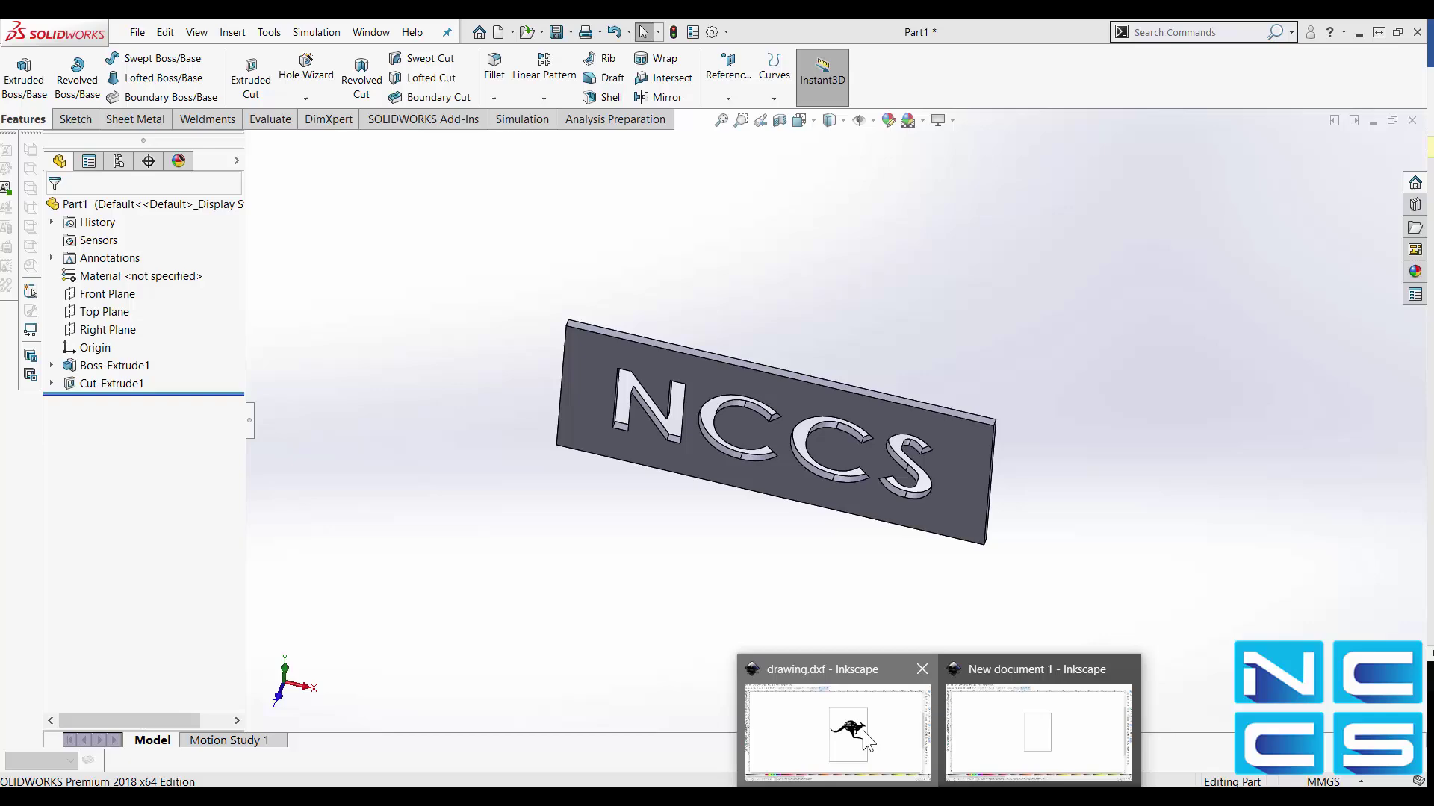
pyautogui.middleClick(906, 758)
pyautogui.click(69, 155)
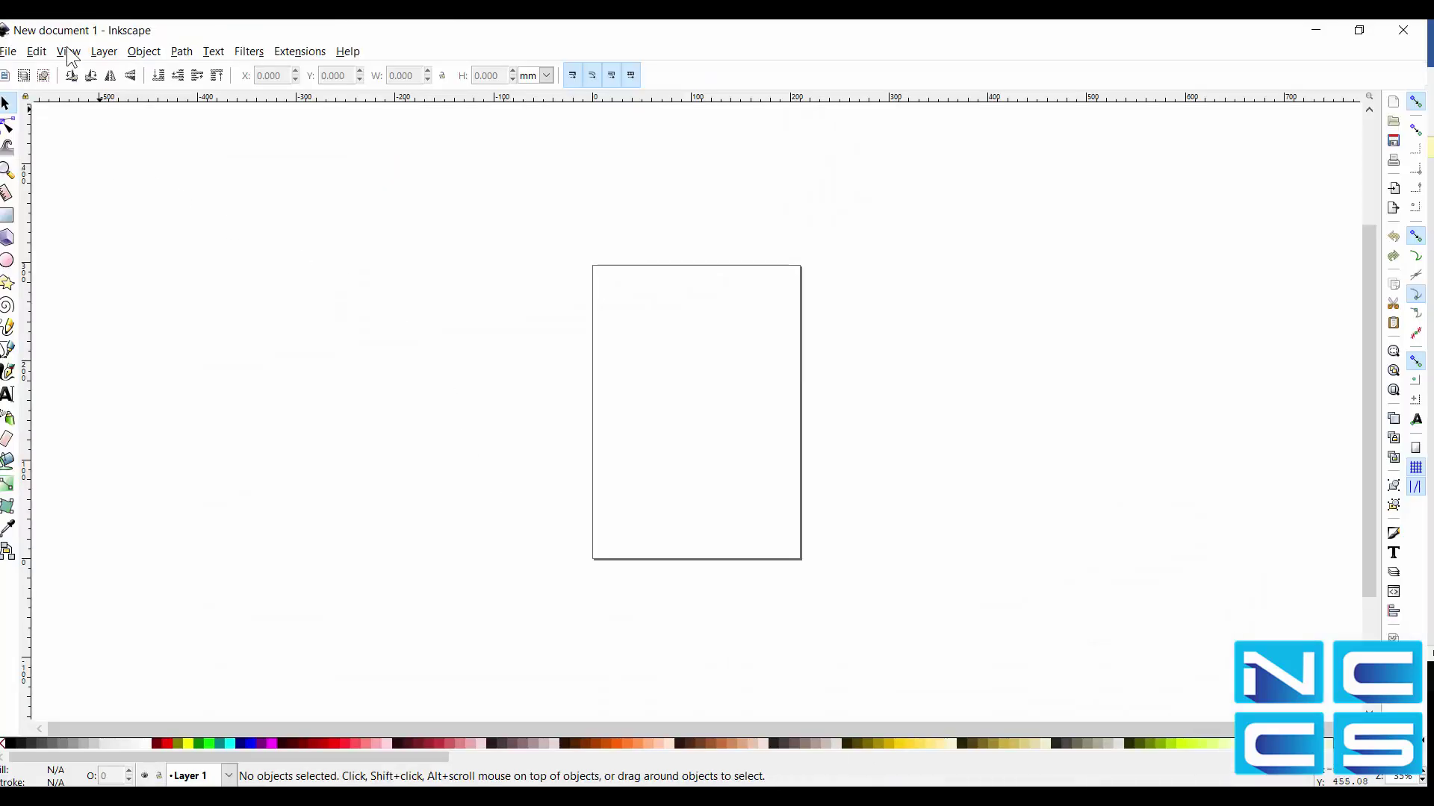
# Import Image.png, the kangaroo picture, and embed it in the new document.
pyautogui.click(9, 52)
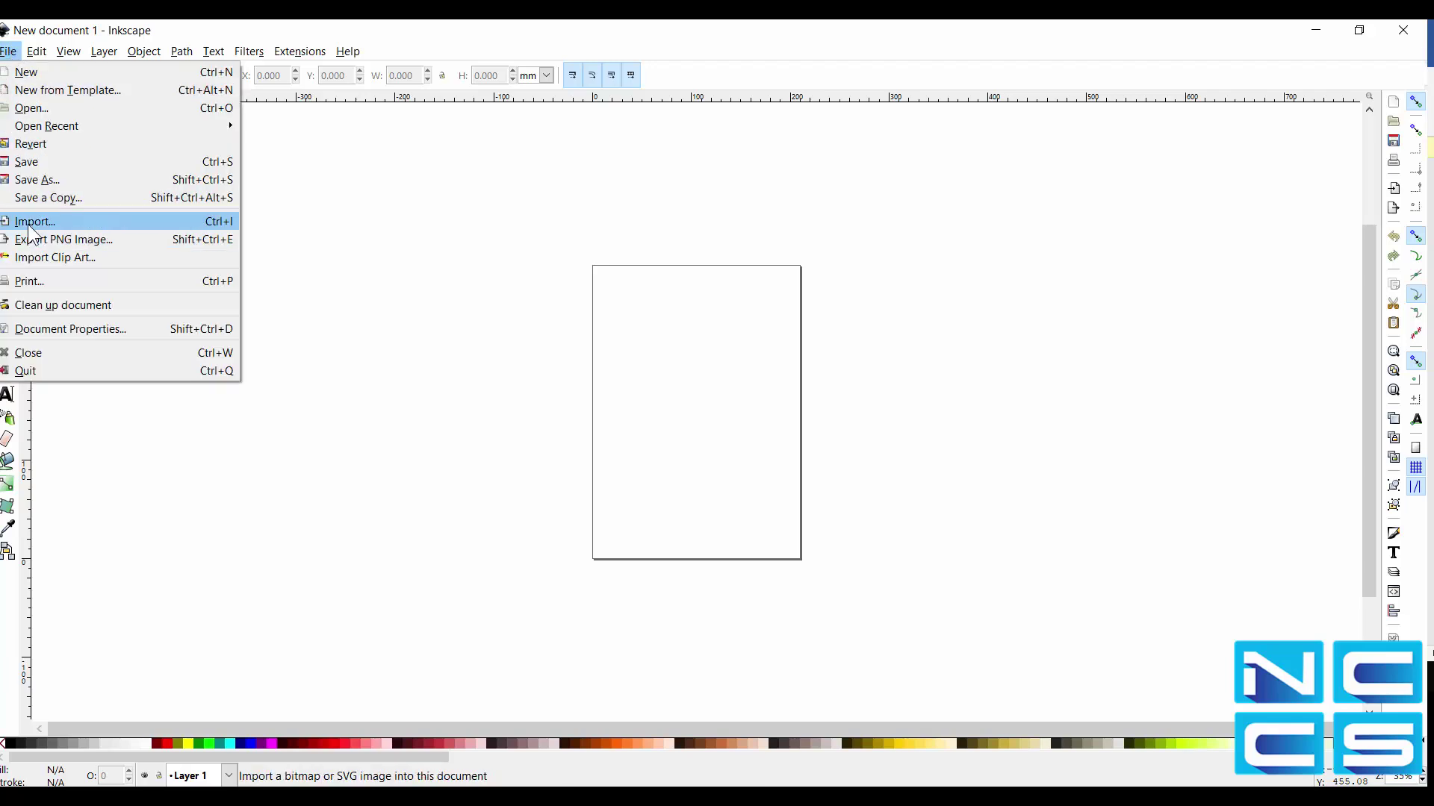
pyautogui.click(58, 221)
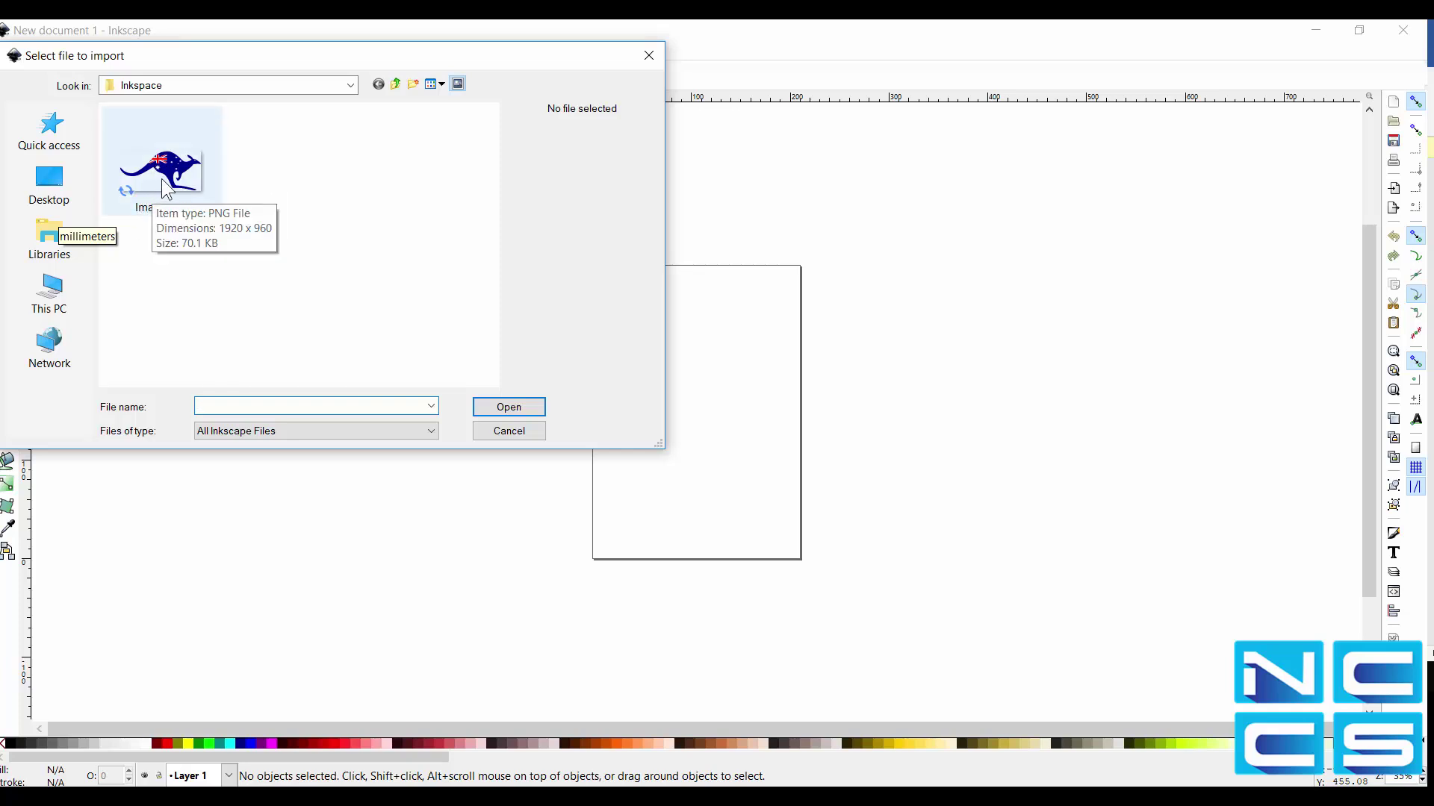
pyautogui.doubleClick(158, 192)
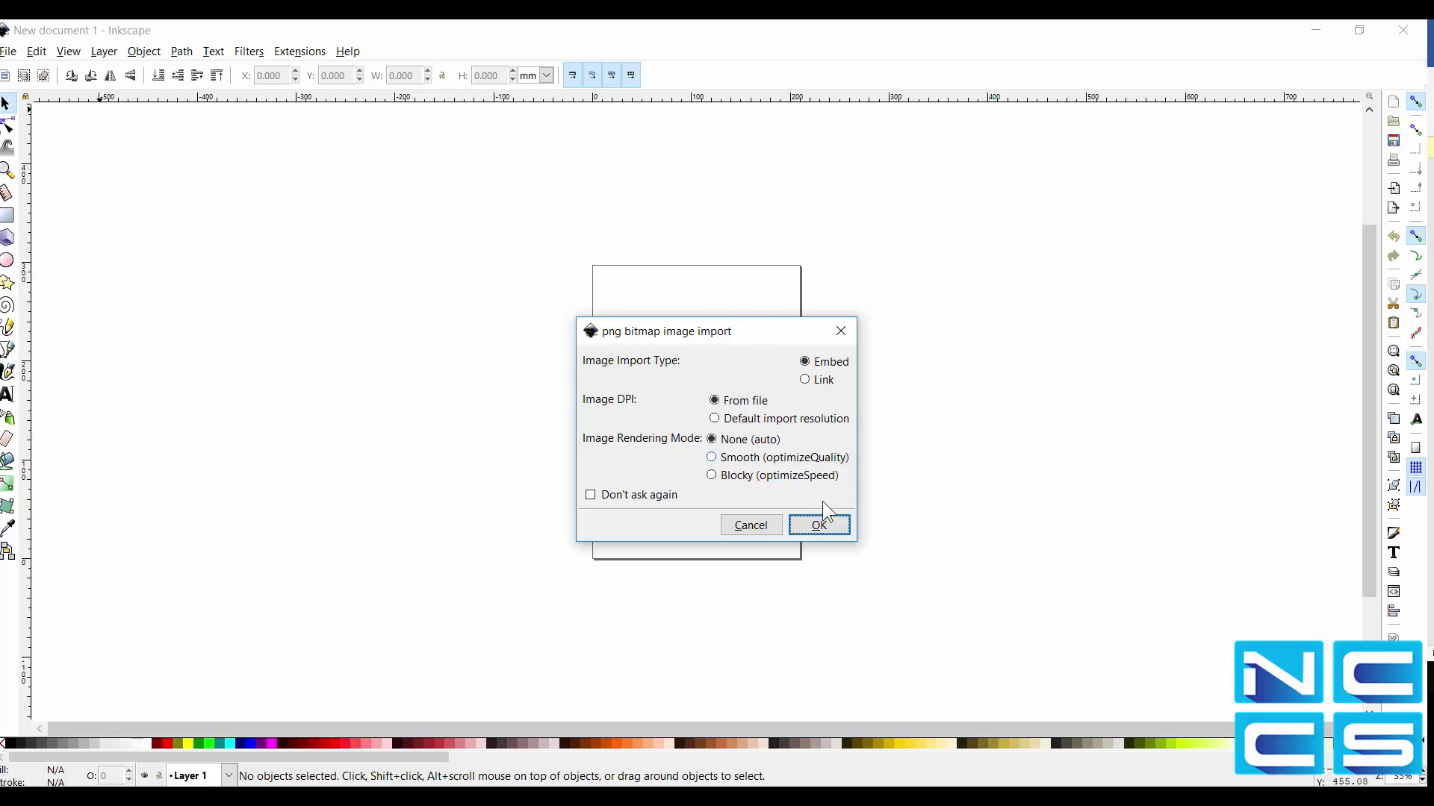
pyautogui.click(828, 526)
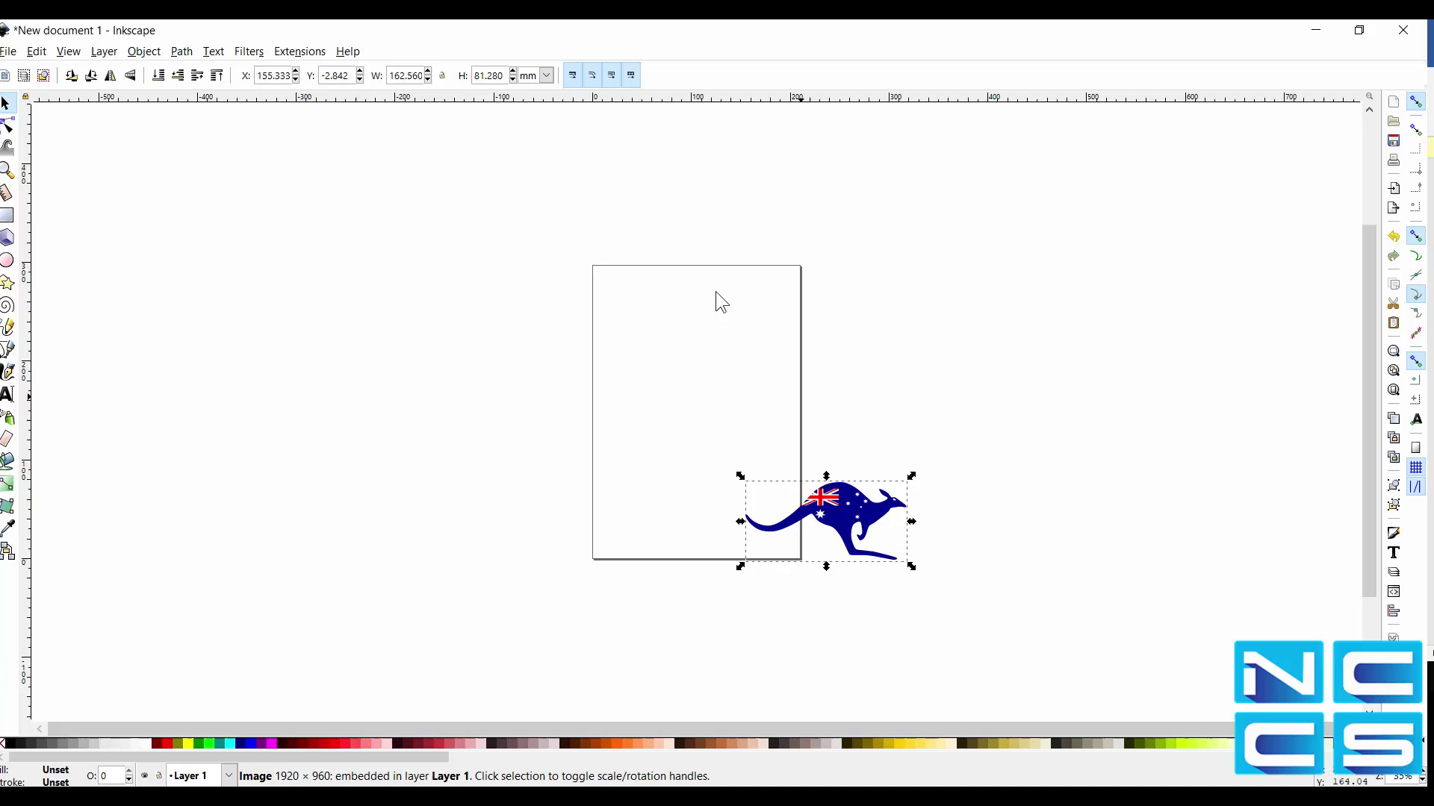
# Move the kangaroo image onto the page and scale it to about 191.286 × 102.447 mm.
pyautogui.moveTo(849, 499); pyautogui.dragTo(637, 379)
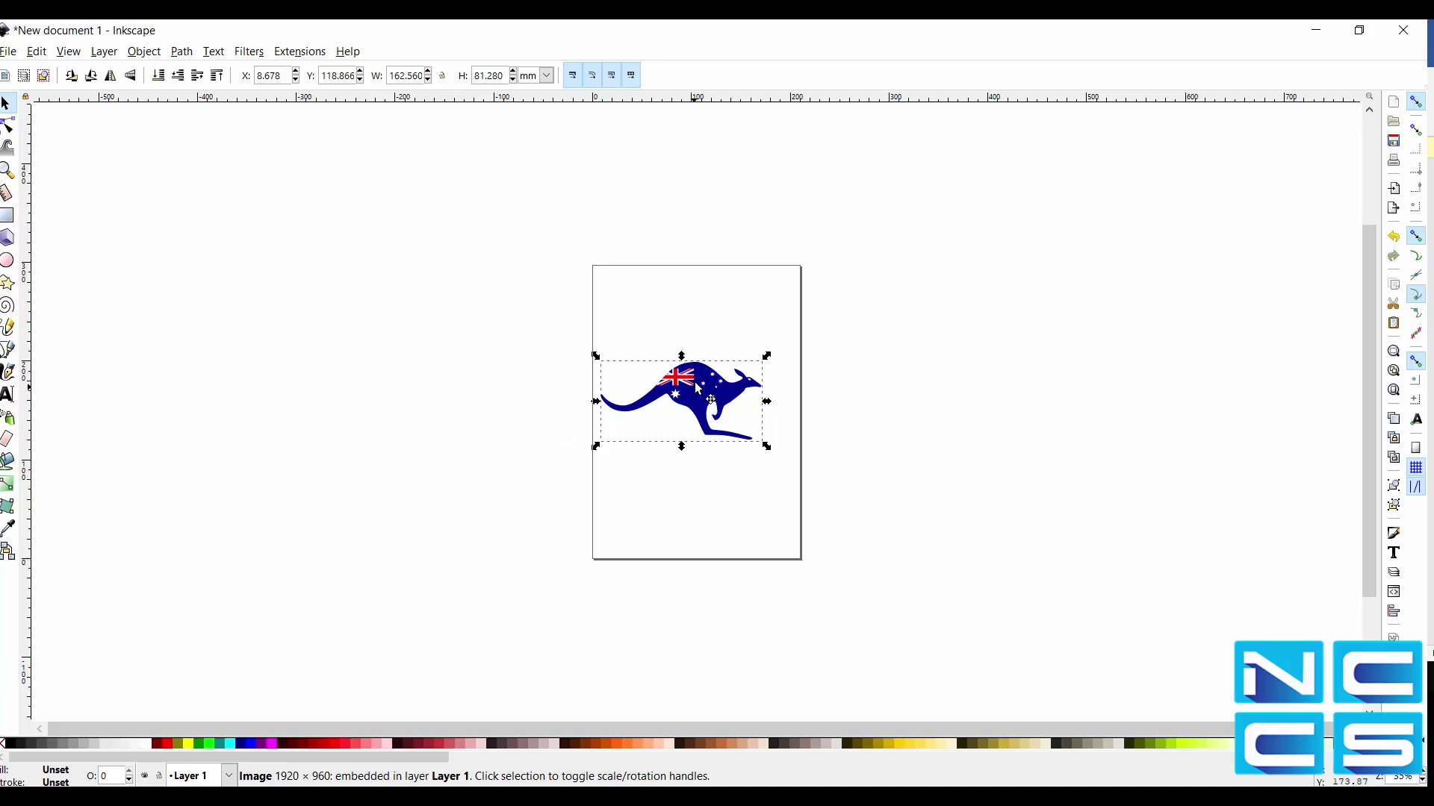
pyautogui.moveTo(696, 393); pyautogui.dragTo(698, 390)
pyautogui.moveTo(769, 442); pyautogui.dragTo(782, 453)
pyautogui.moveTo(730, 405); pyautogui.dragTo(729, 406)
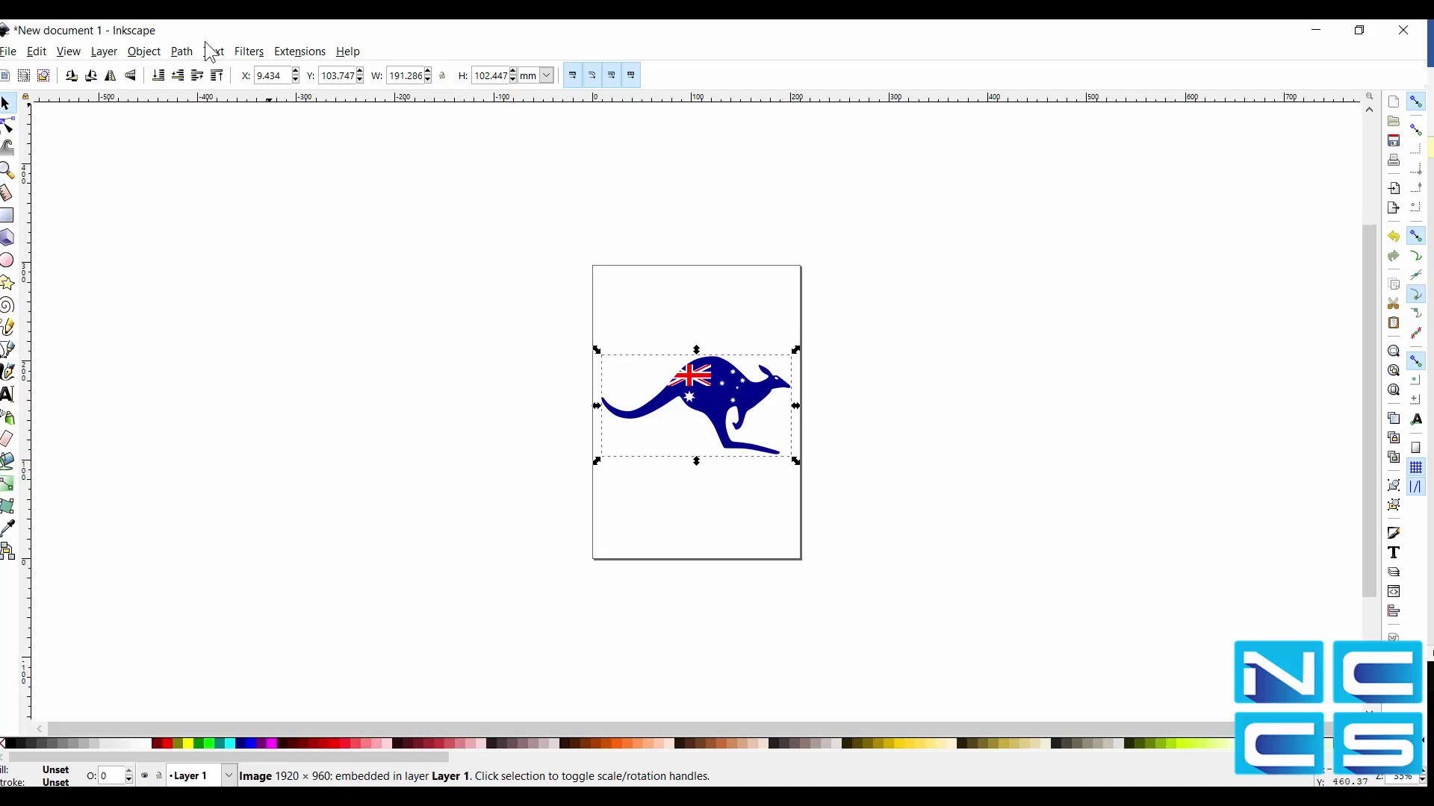
pyautogui.click(181, 52)
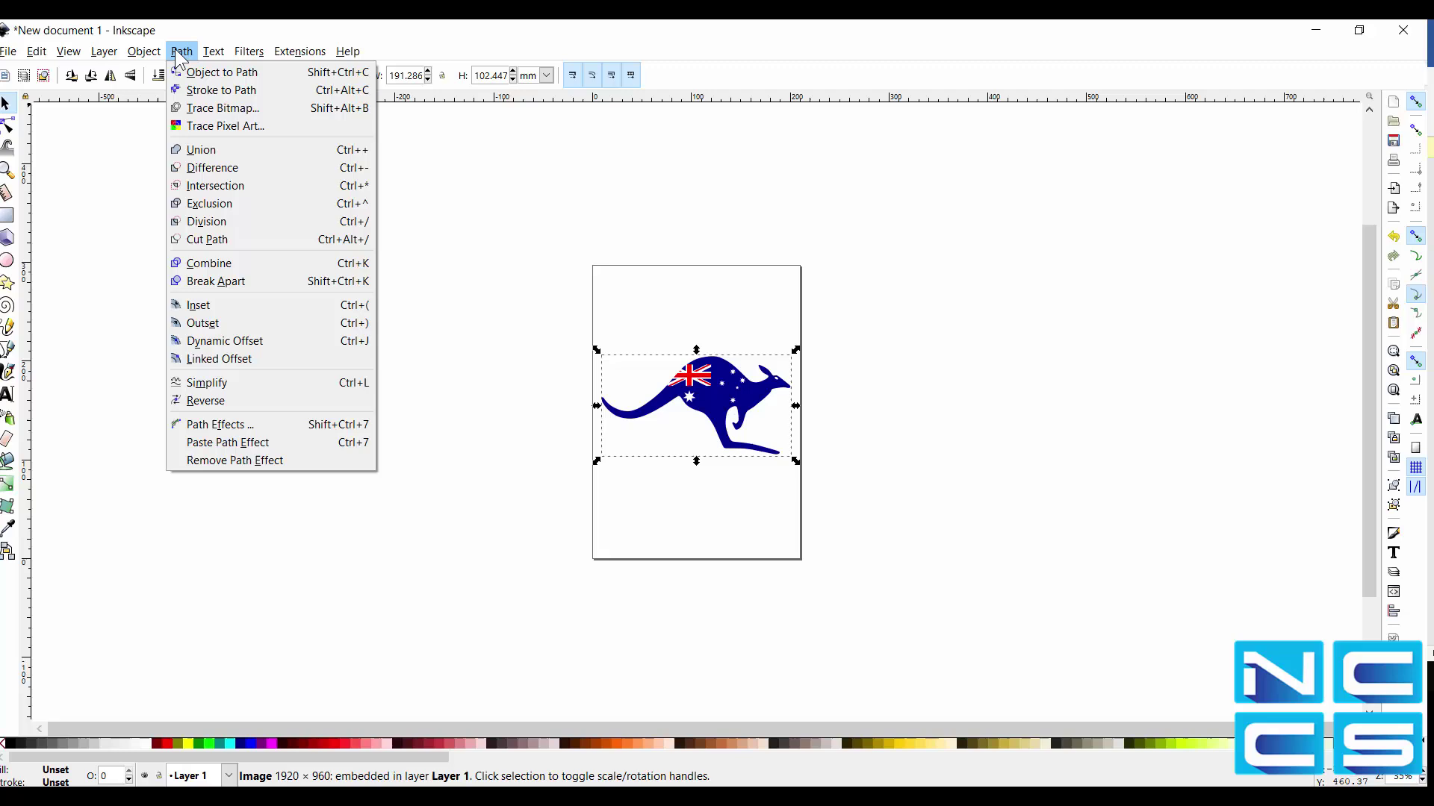
# Run Trace Bitmap with live preview and a brightness cutoff threshold of 0.600.
pyautogui.click(192, 109)
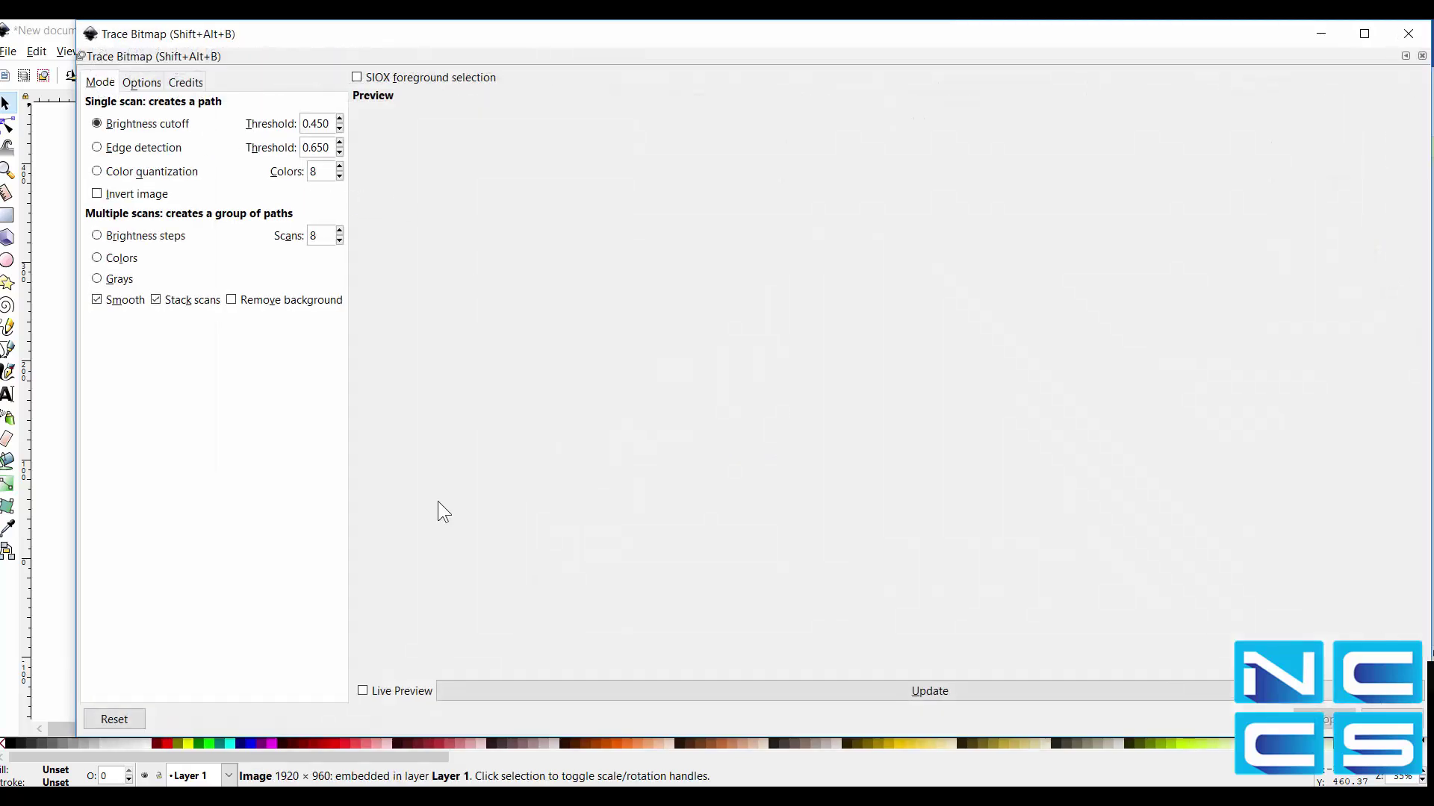
pyautogui.click(363, 691)
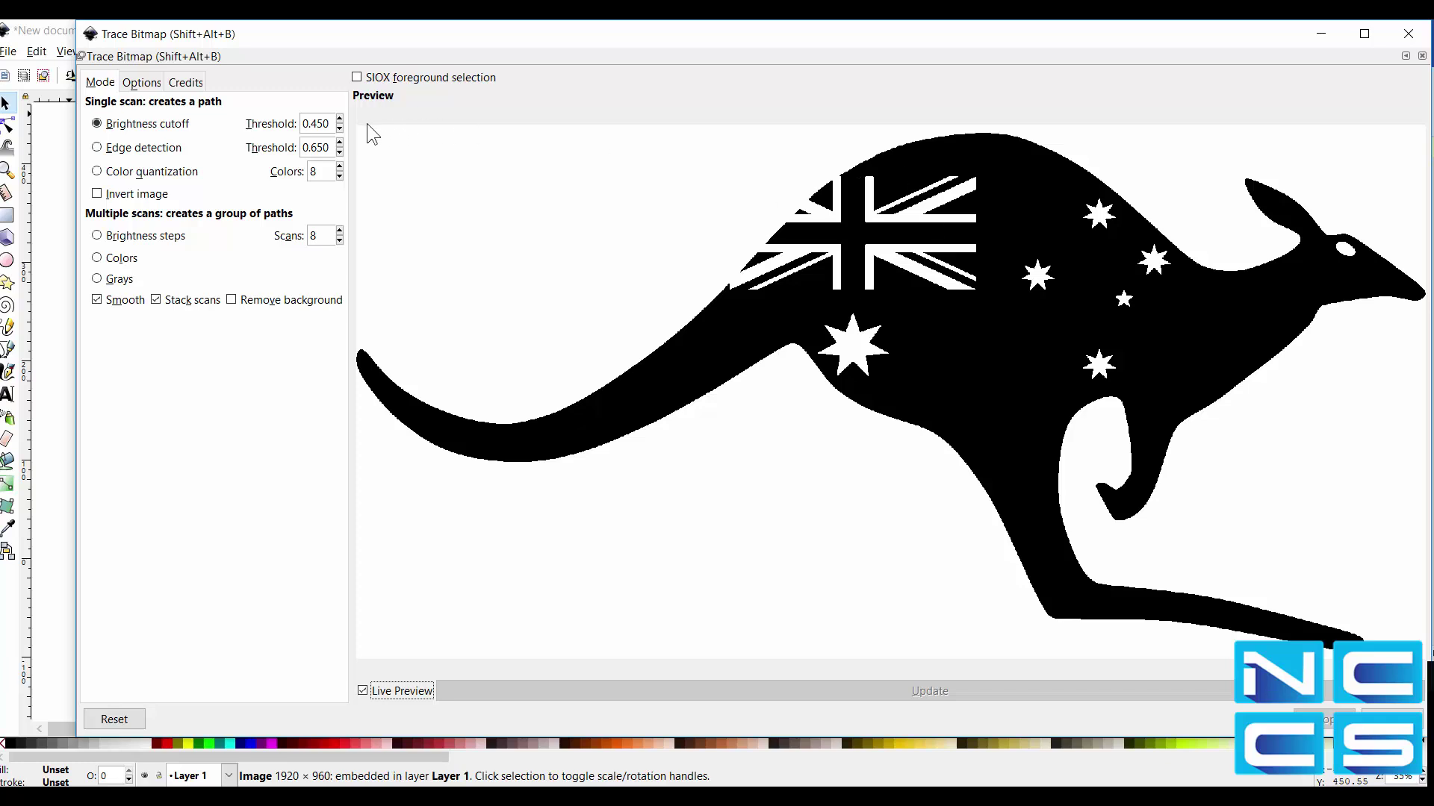
pyautogui.doubleClick(305, 123)
pyautogui.write('.2')
pyautogui.press('Return')
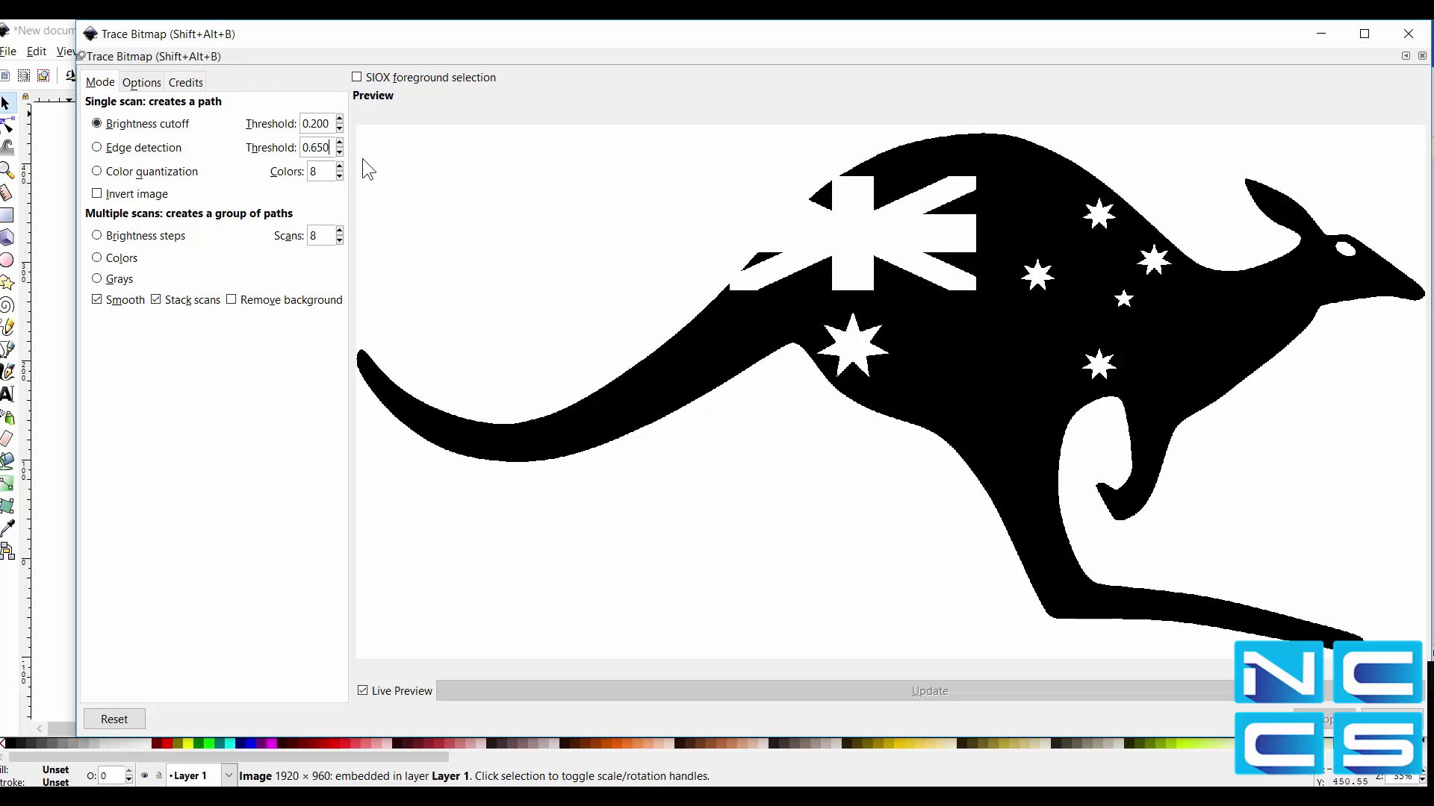
pyautogui.click(340, 120)
pyautogui.click(339, 120)
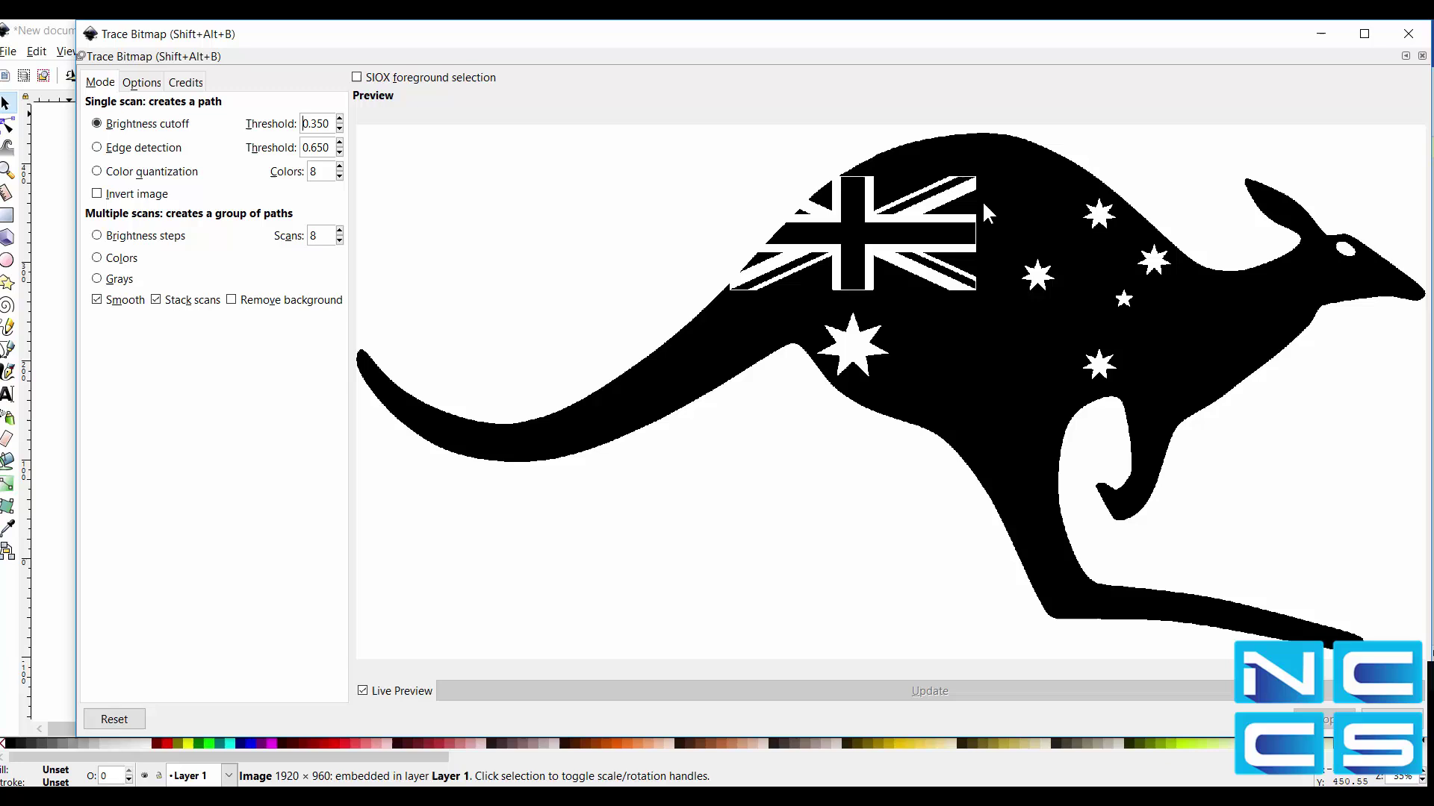
pyautogui.click(339, 118)
pyautogui.click(339, 118)
pyautogui.click(339, 118)
pyautogui.click(339, 118)
pyautogui.press('BackSpace')
pyautogui.press('Tab')
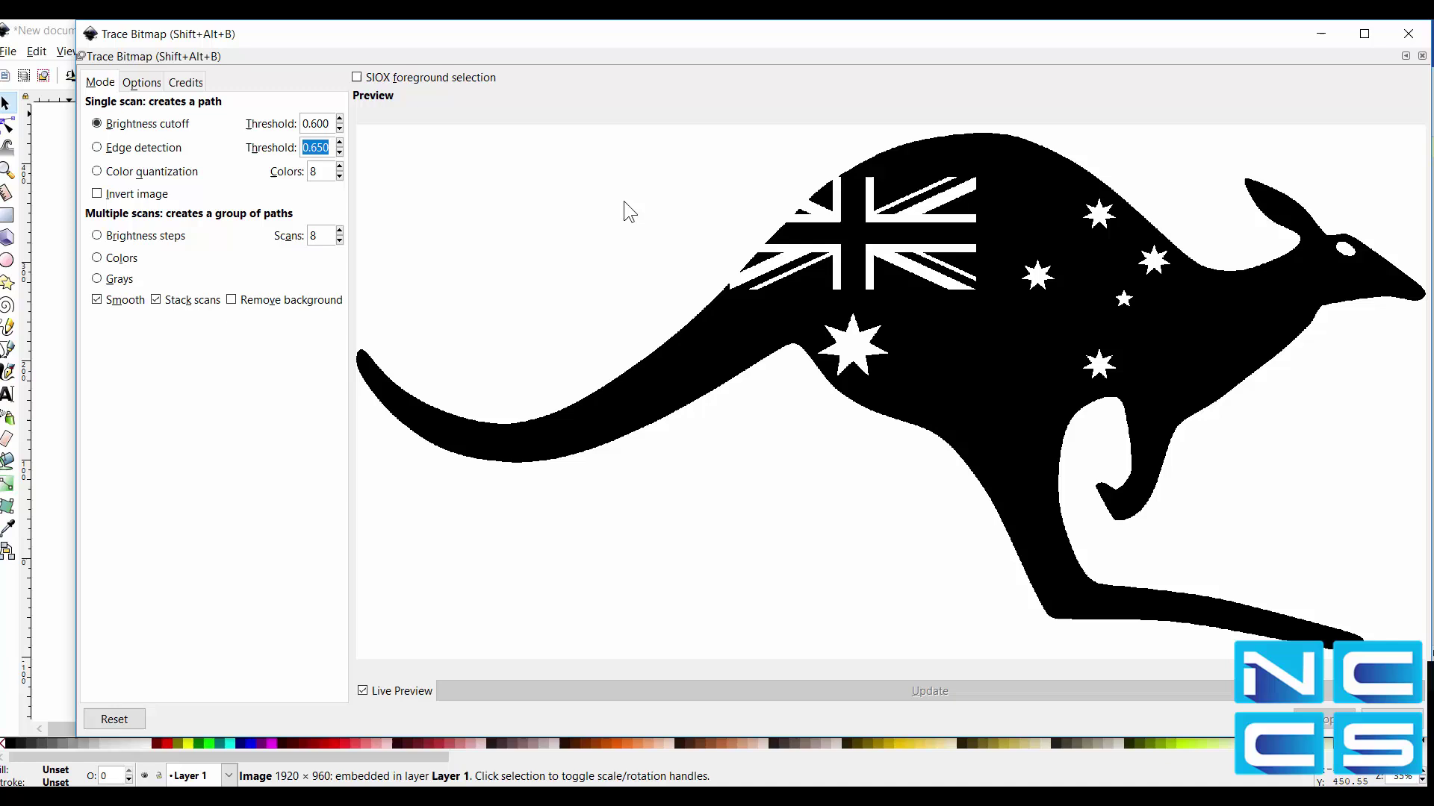
pyautogui.click(1392, 719)
# Delete the original blue kangaroo bitmap and move the black traced kangaroo onto the page.
pyautogui.click(1408, 34)
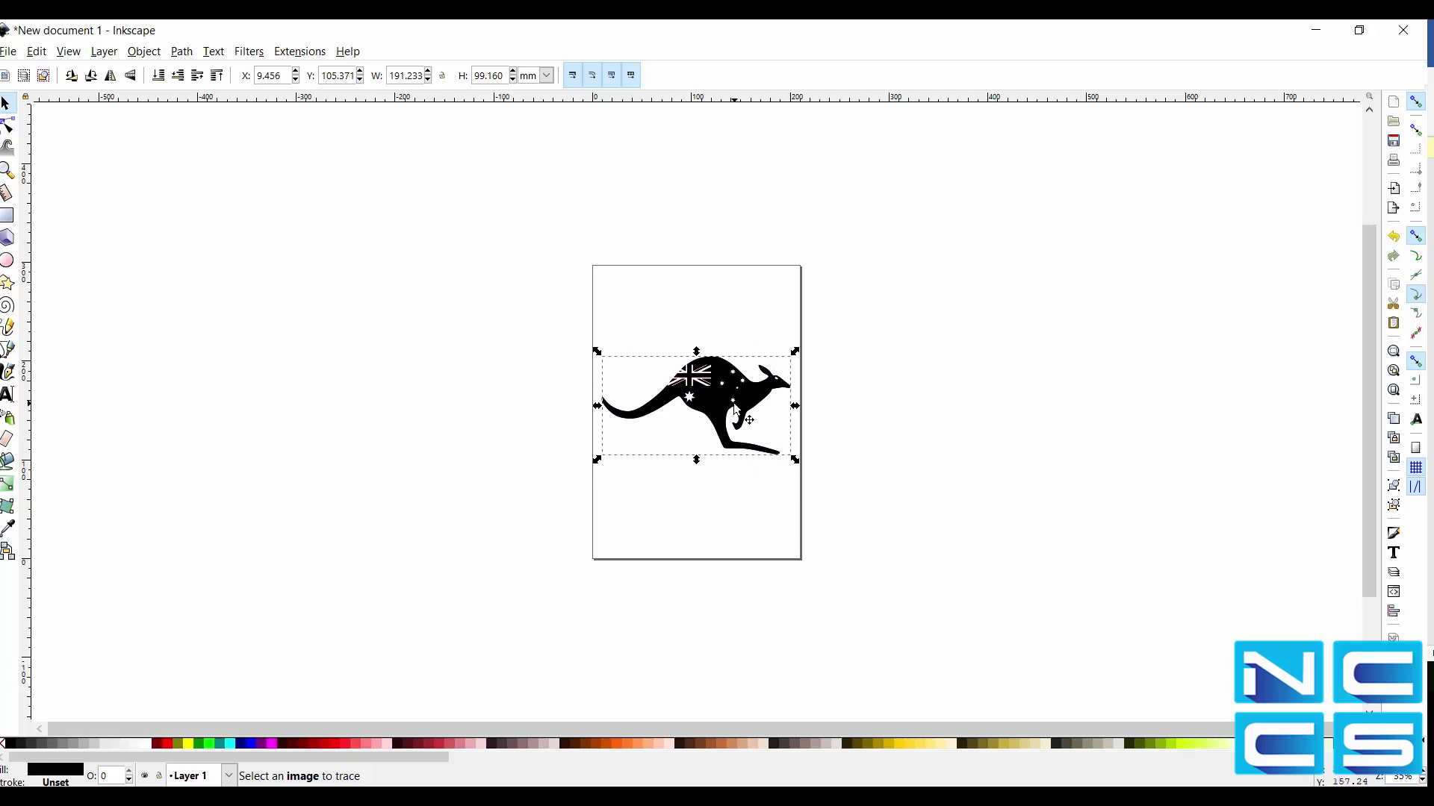
pyautogui.moveTo(613, 391)
pyautogui.mouseDown()
pyautogui.moveTo(481, 335)
pyautogui.moveTo(333, 387)
pyautogui.mouseUp()
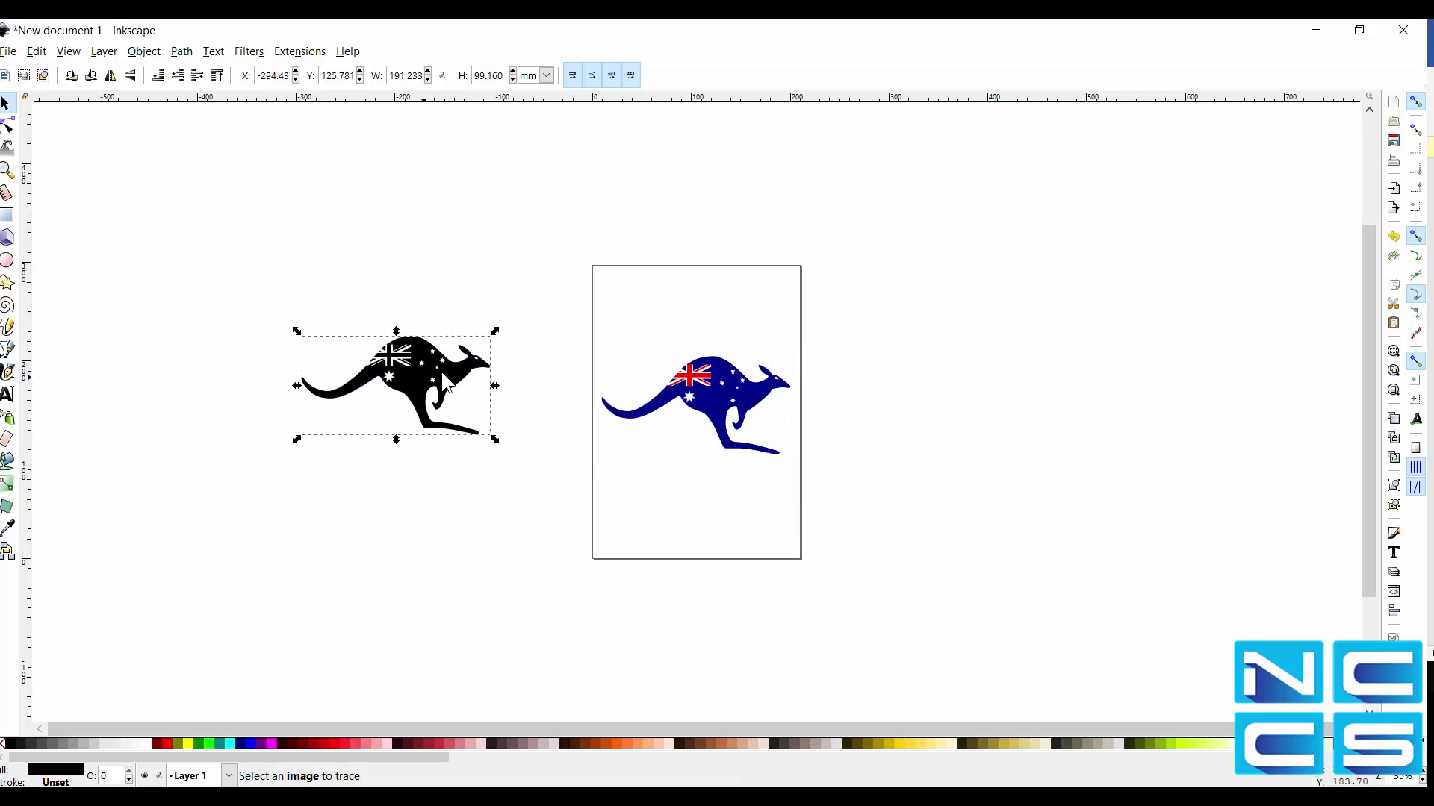
pyautogui.click(751, 390)
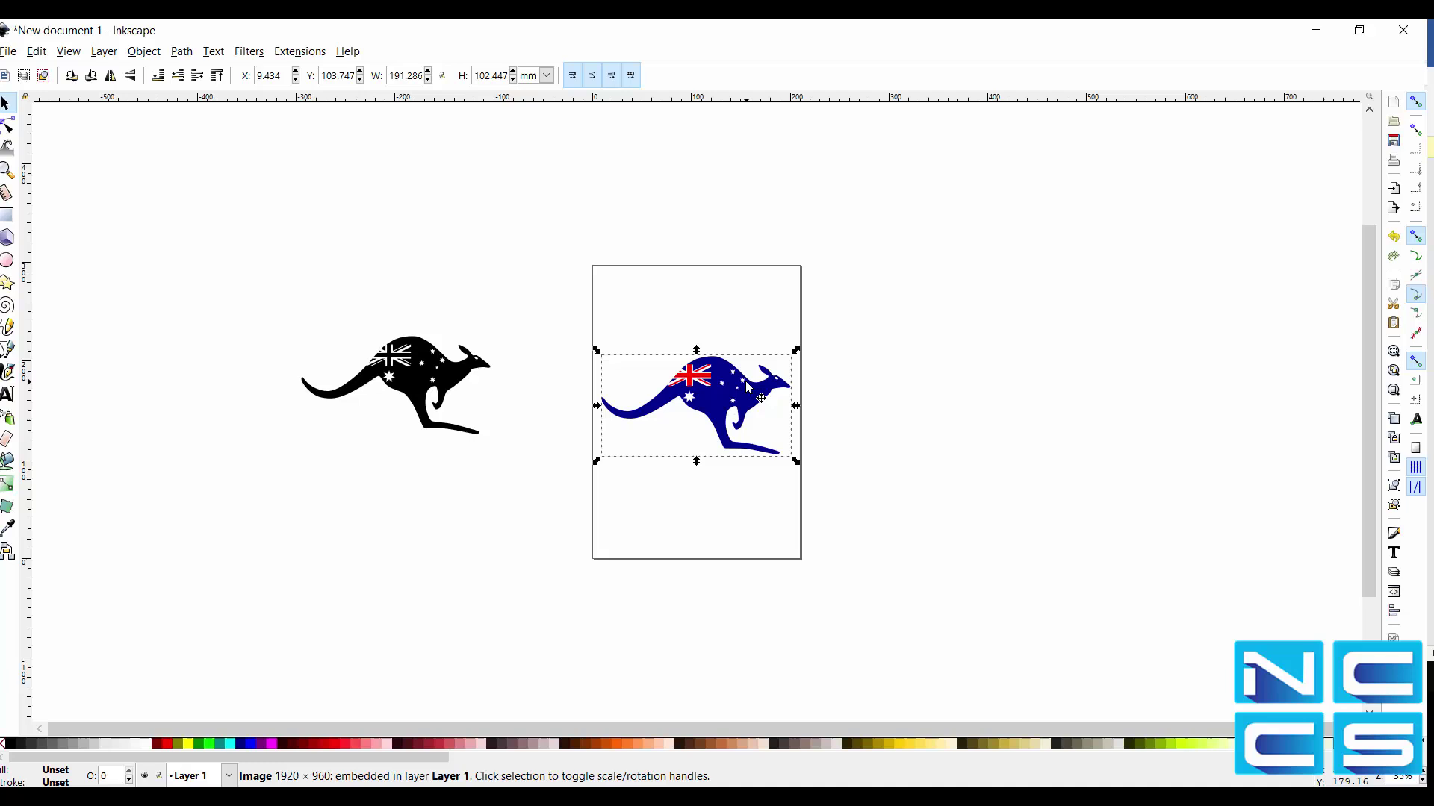
pyautogui.press('Delete')
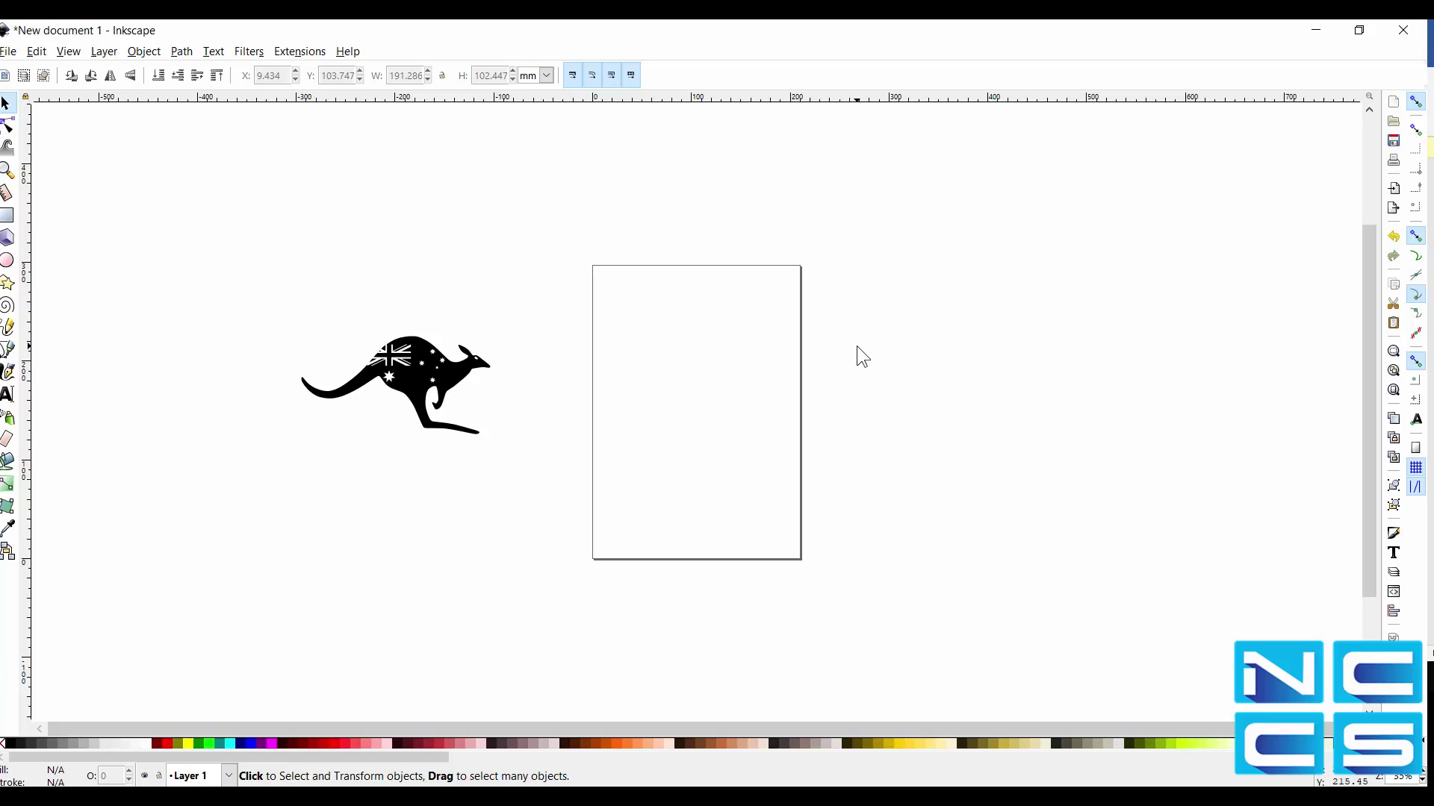
pyautogui.moveTo(439, 358); pyautogui.dragTo(738, 394)
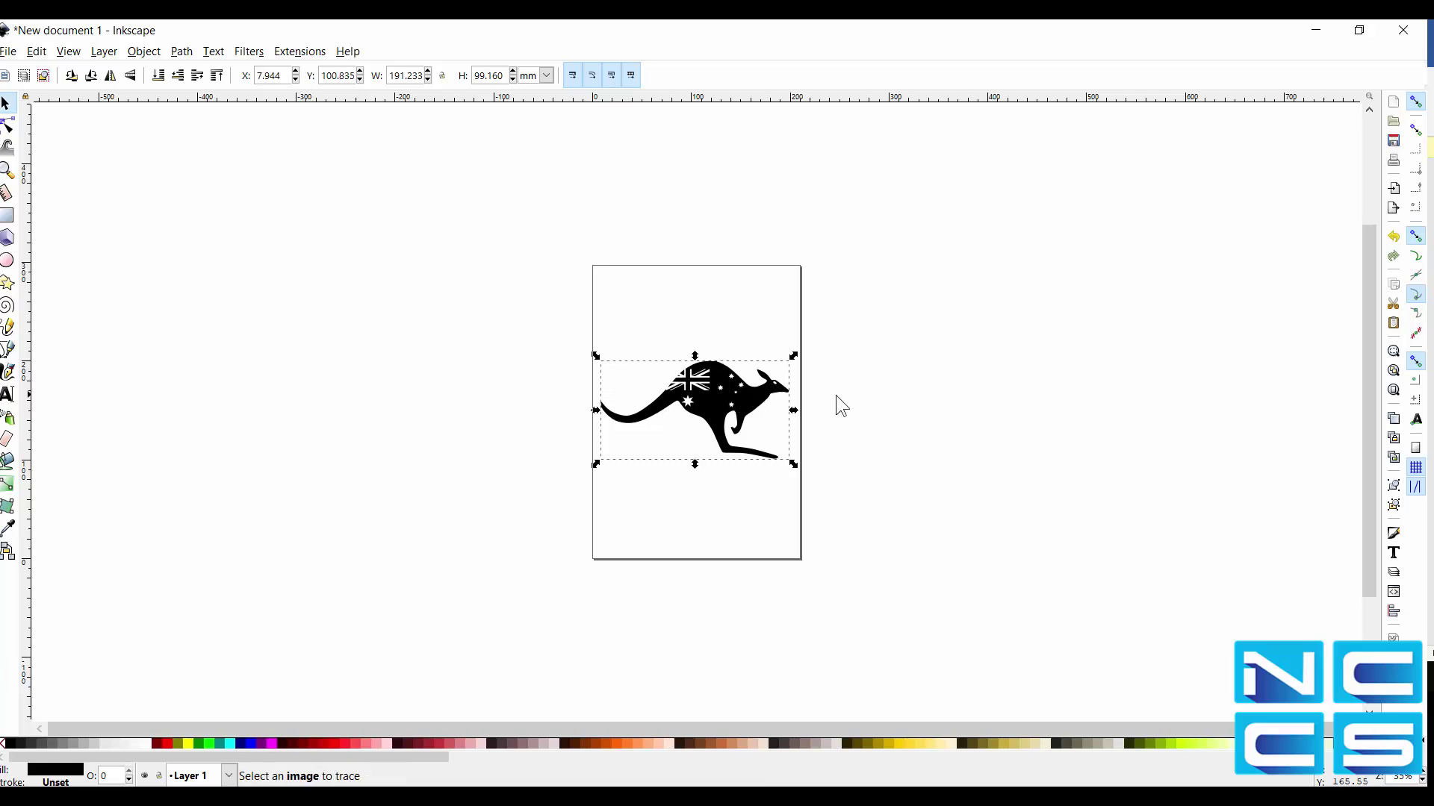
# Save the drawing to the Desktop as skippy.dxf in Desktop Cutting Plotter (AutoCAD DXF R14) format.
pyautogui.click(471, 219)
pyautogui.click(10, 51)
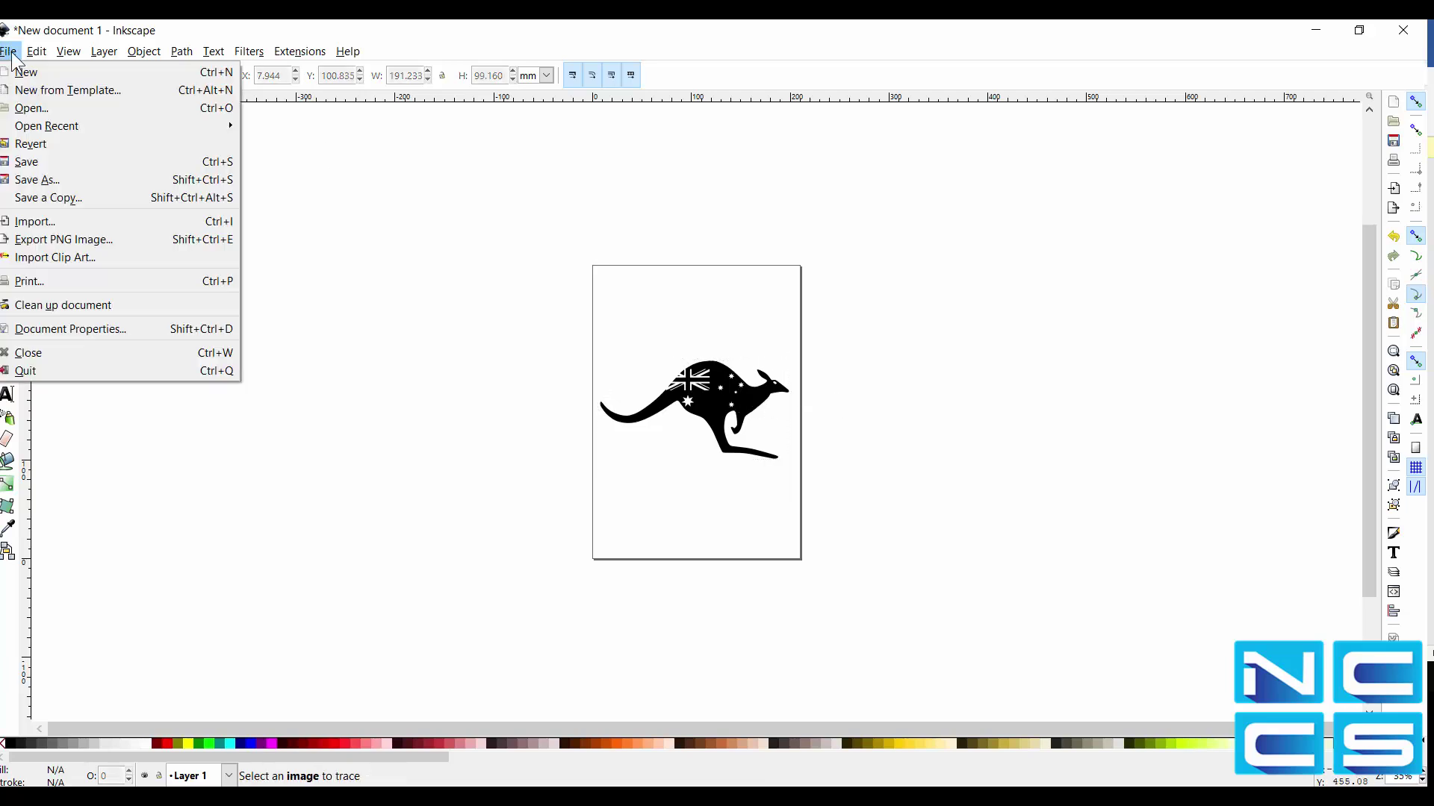
pyautogui.click(59, 181)
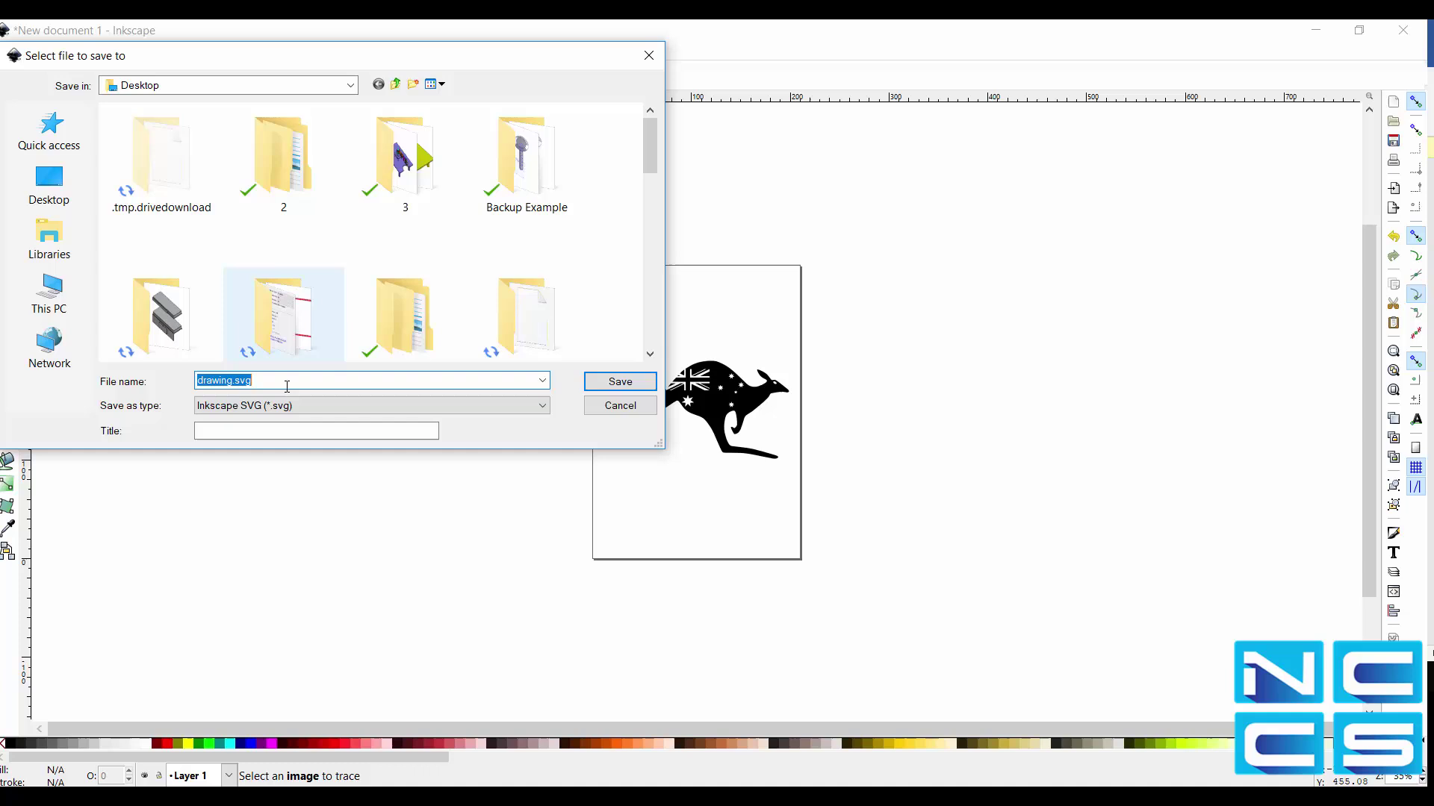
pyautogui.click(288, 407)
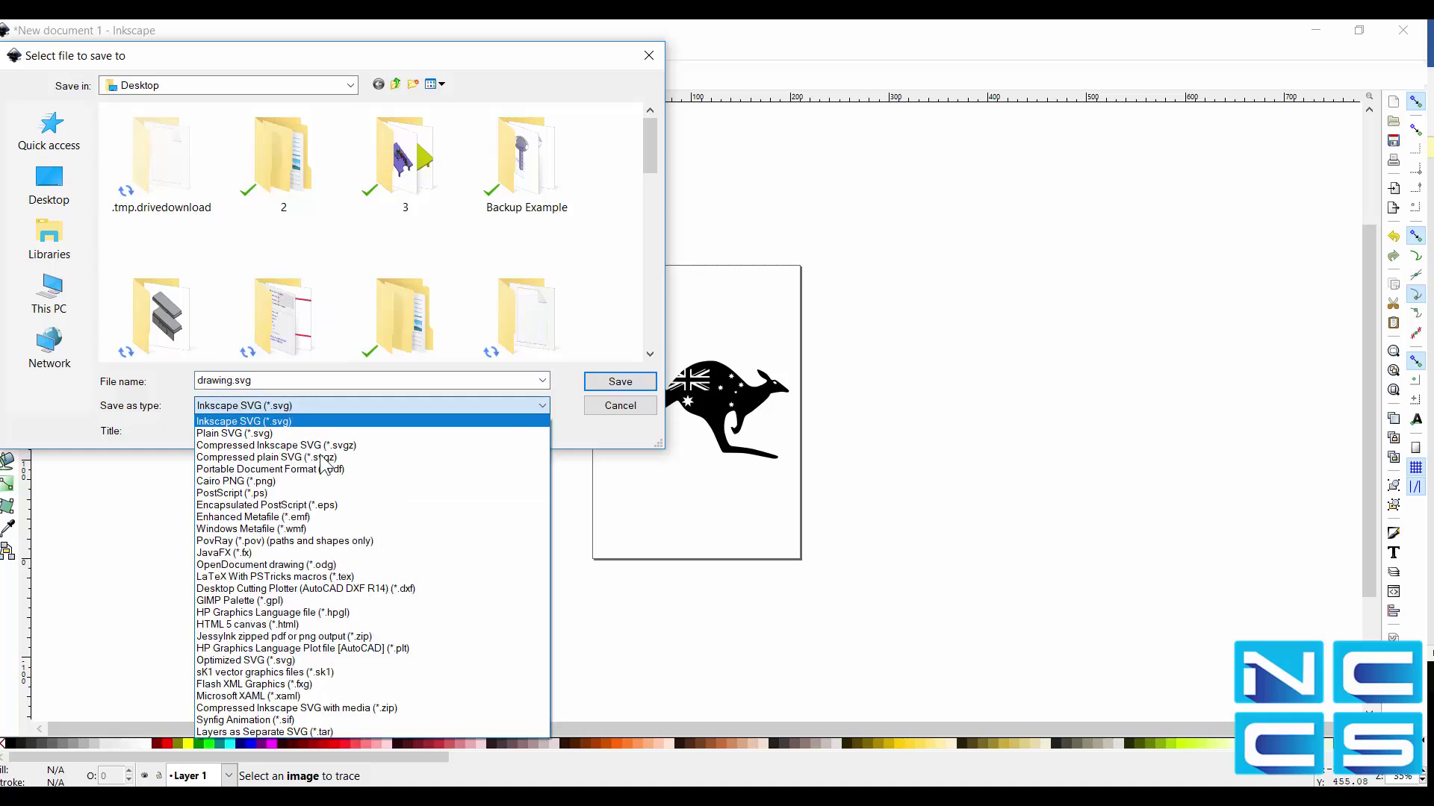
pyautogui.click(397, 590)
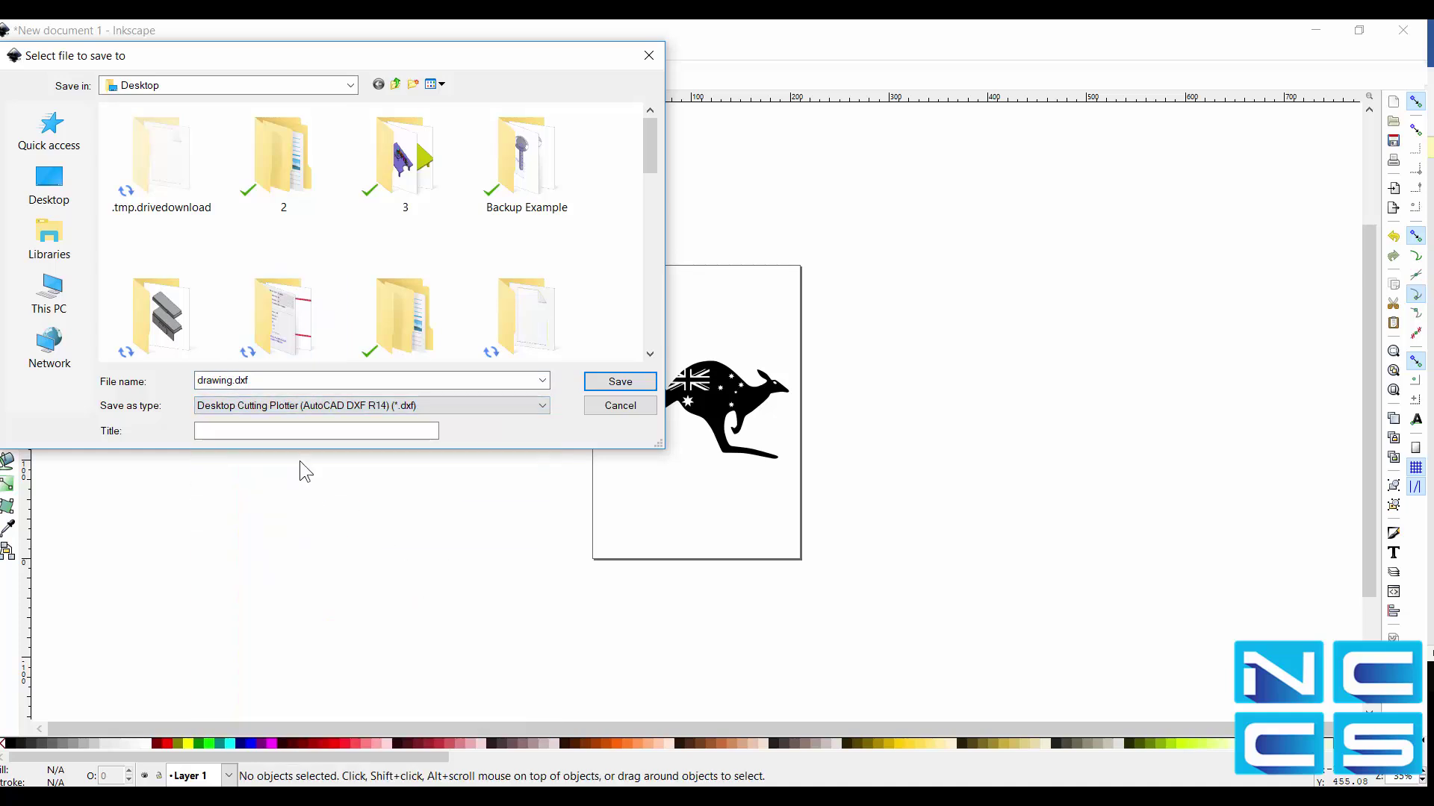
pyautogui.doubleClick(290, 388)
pyautogui.write('skippy')
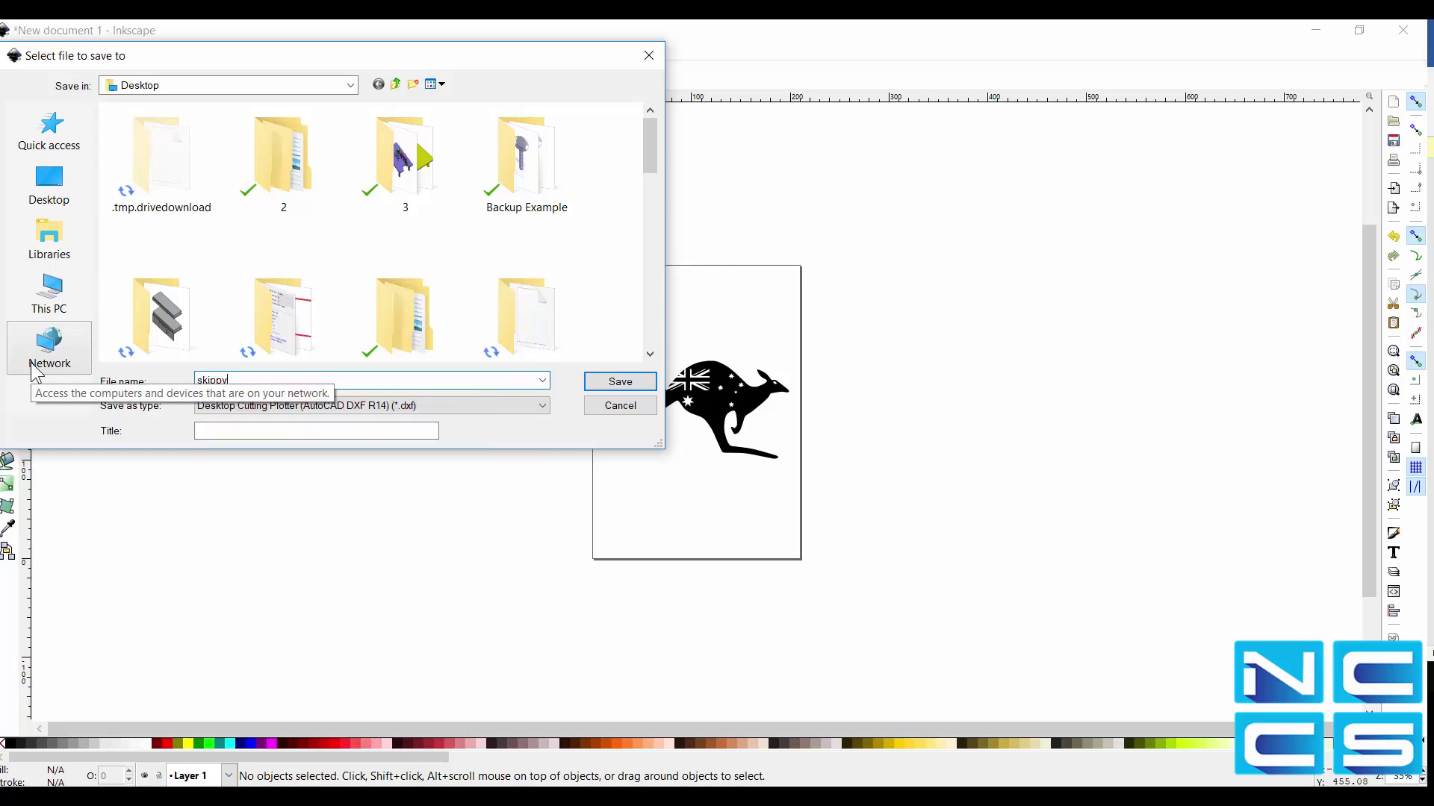
pyautogui.press('Return')
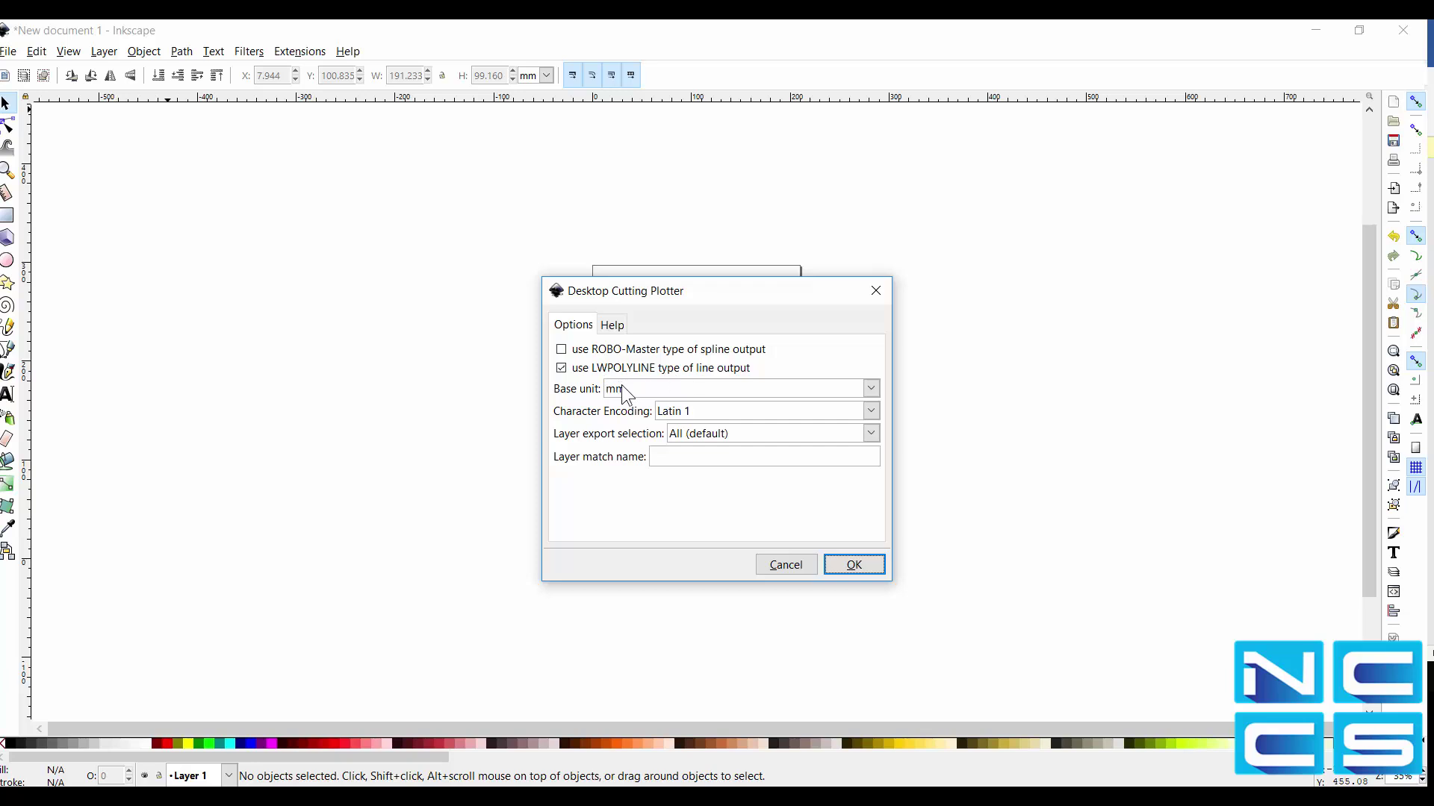
pyautogui.click(854, 565)
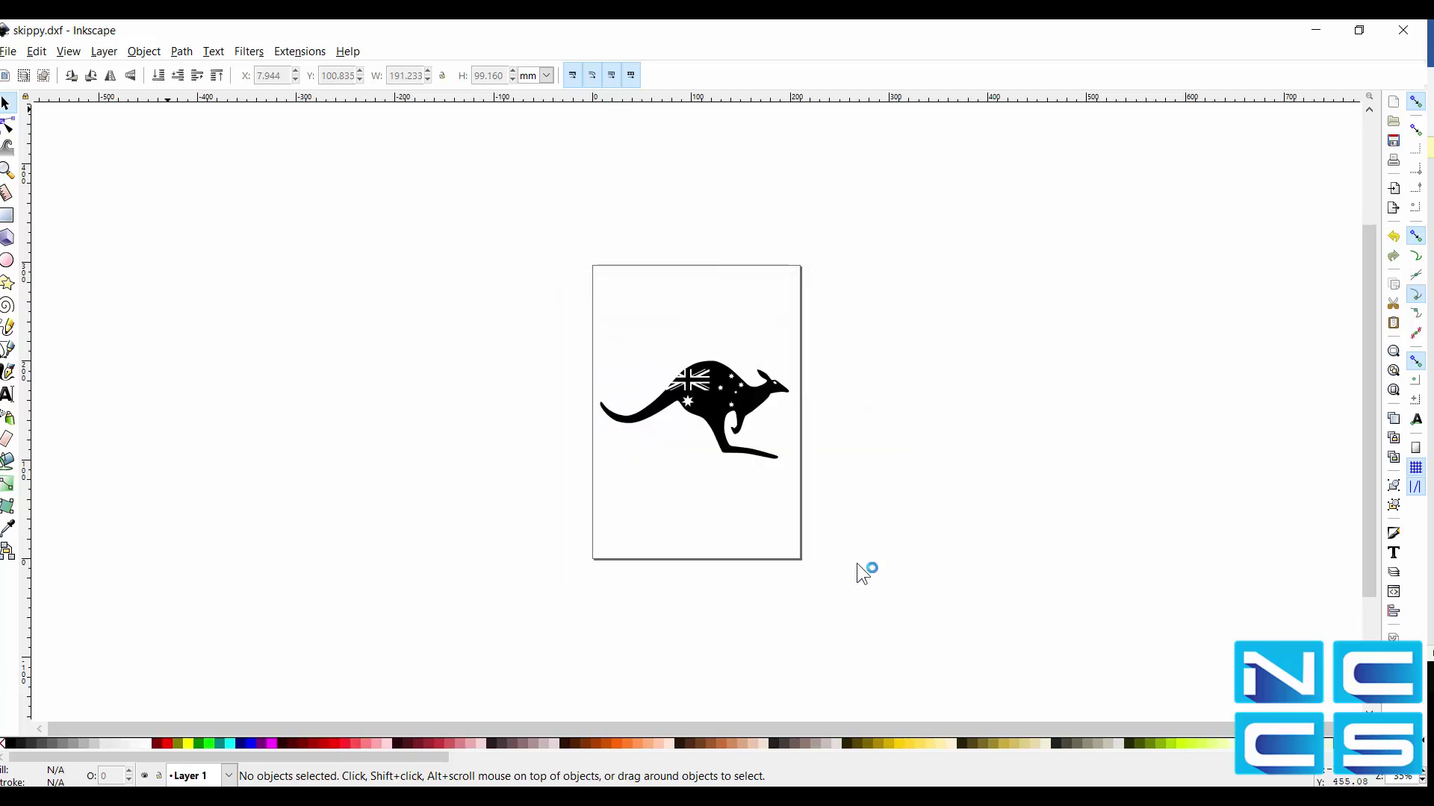
# Minimize Inkscape and turn the NCCS plate in SOLIDWORKS to a front-on view.
pyautogui.click(1321, 29)
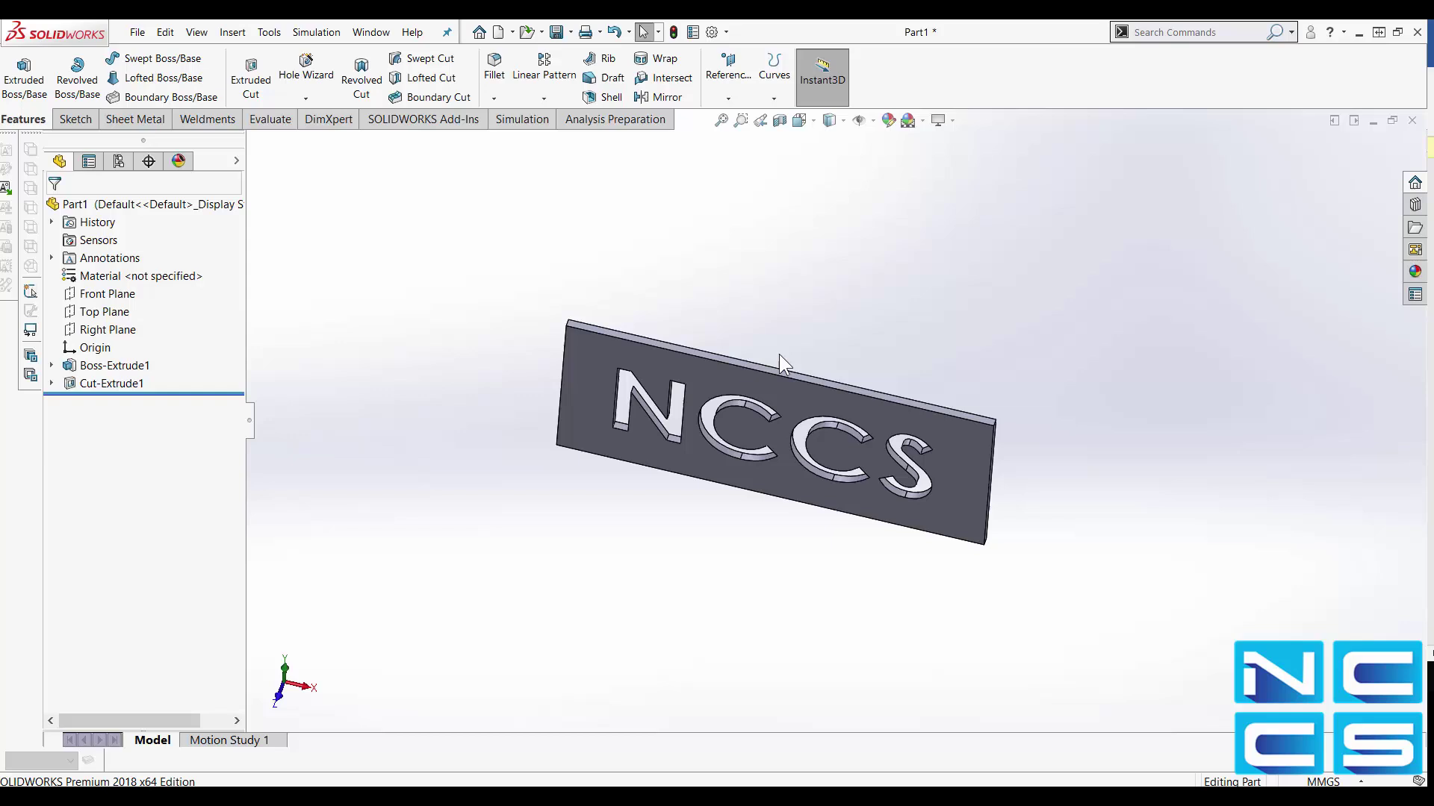
pyautogui.press('Left')
pyautogui.press('Left')
pyautogui.press('Up')
pyautogui.press('Up')
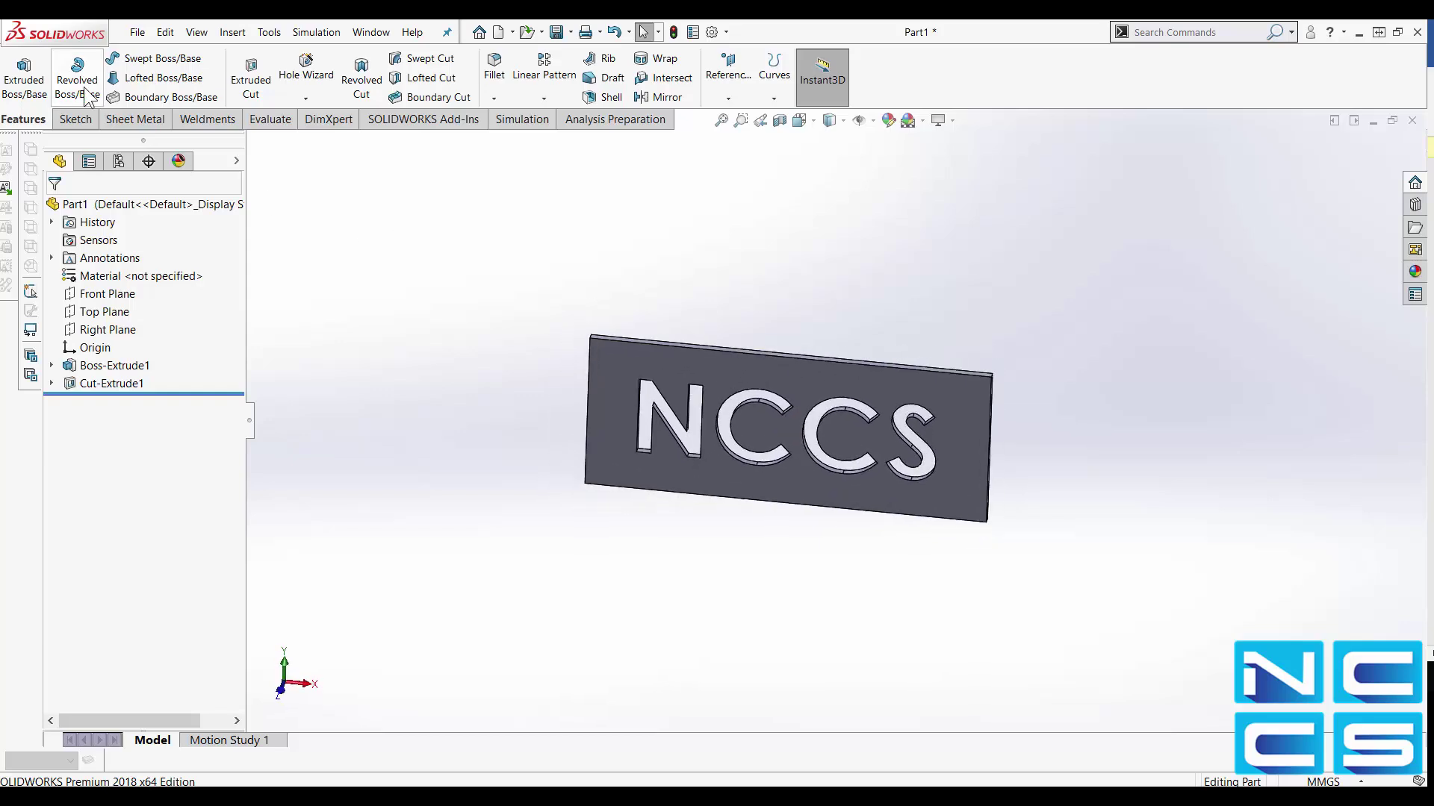
# Browse to the Desktop and open skippy.dxf.
pyautogui.click(527, 31)
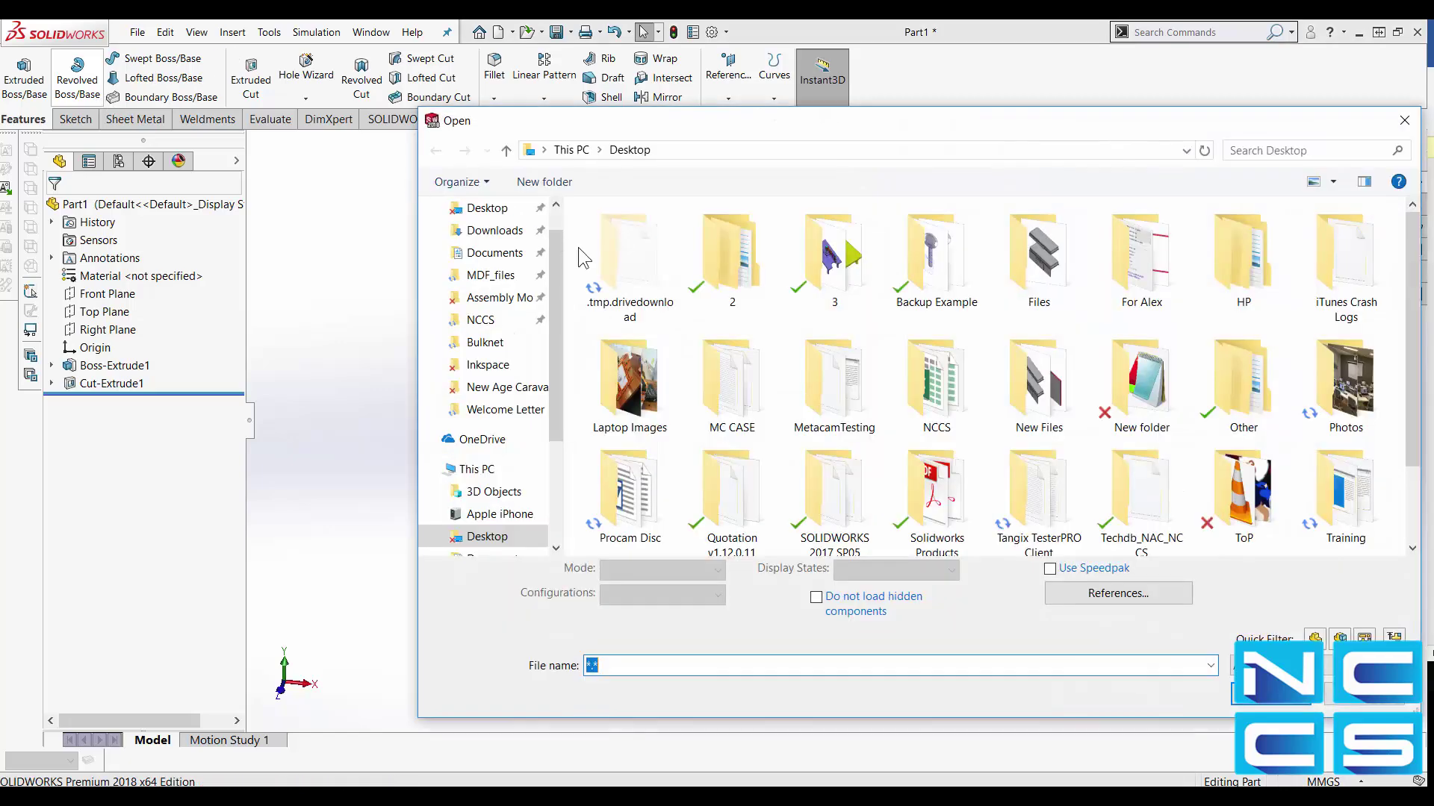
pyautogui.moveTo(760, 132); pyautogui.dragTo(520, 86)
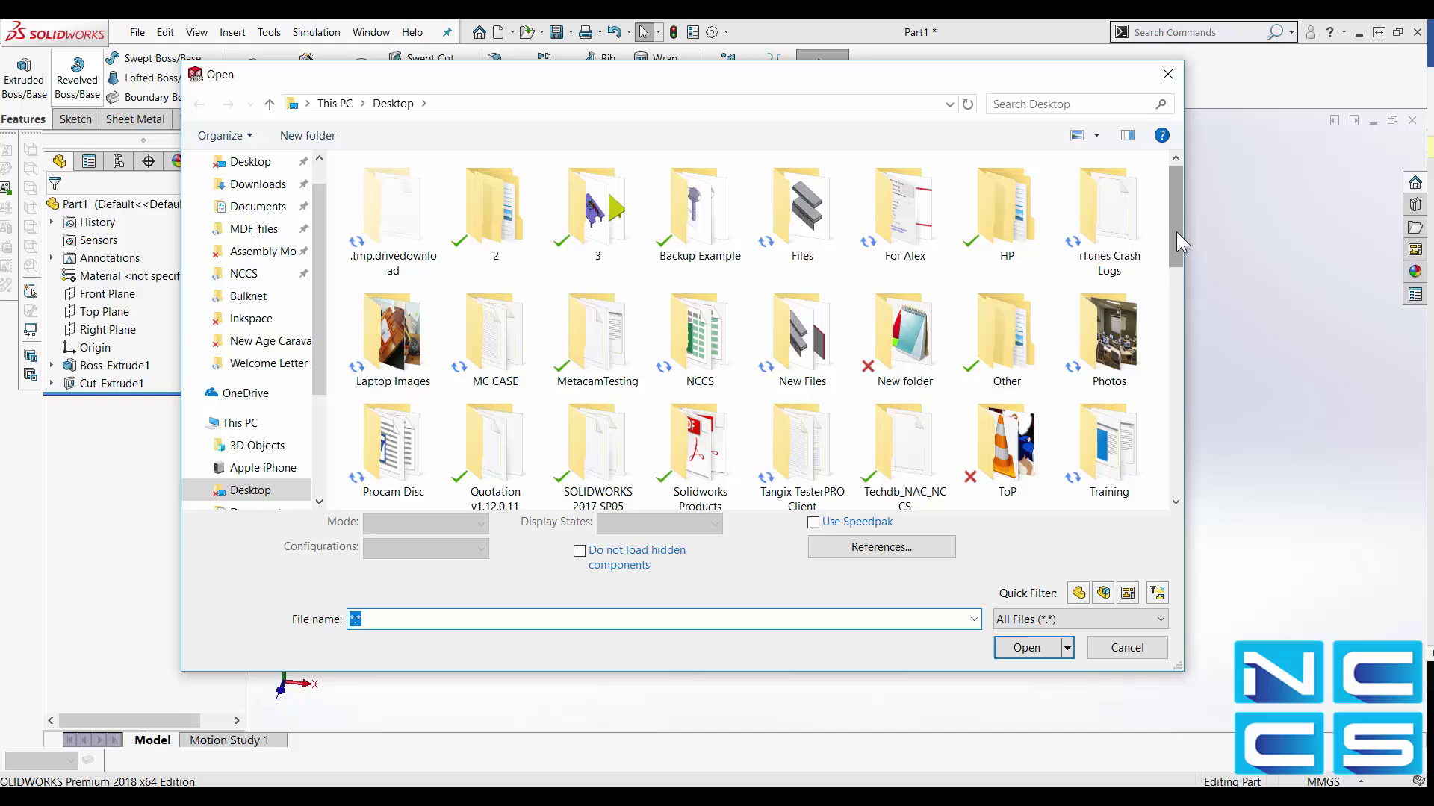
pyautogui.moveTo(1176, 231); pyautogui.dragTo(1170, 486)
pyautogui.click(932, 464)
pyautogui.write('skippy.dxf')
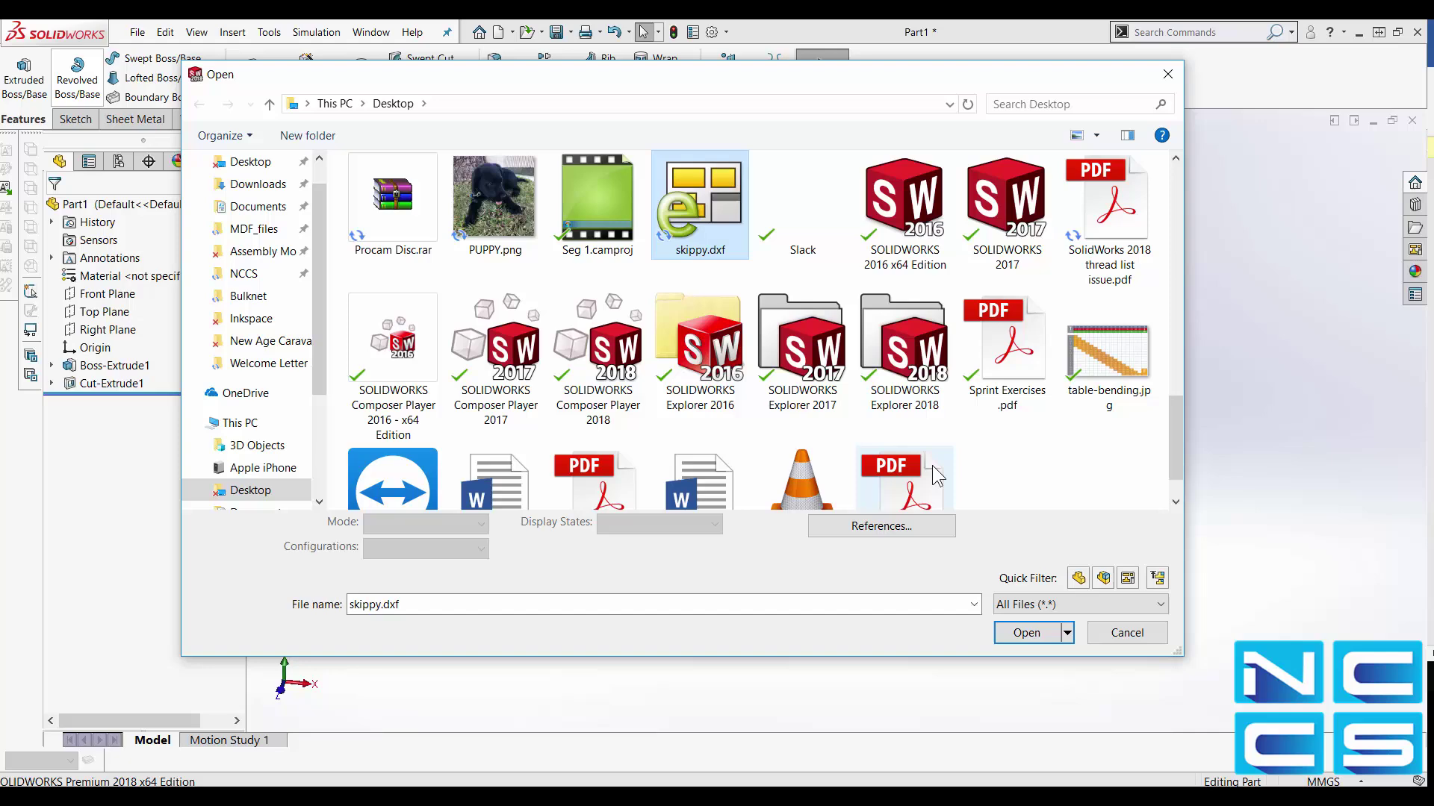
pyautogui.press('Return')
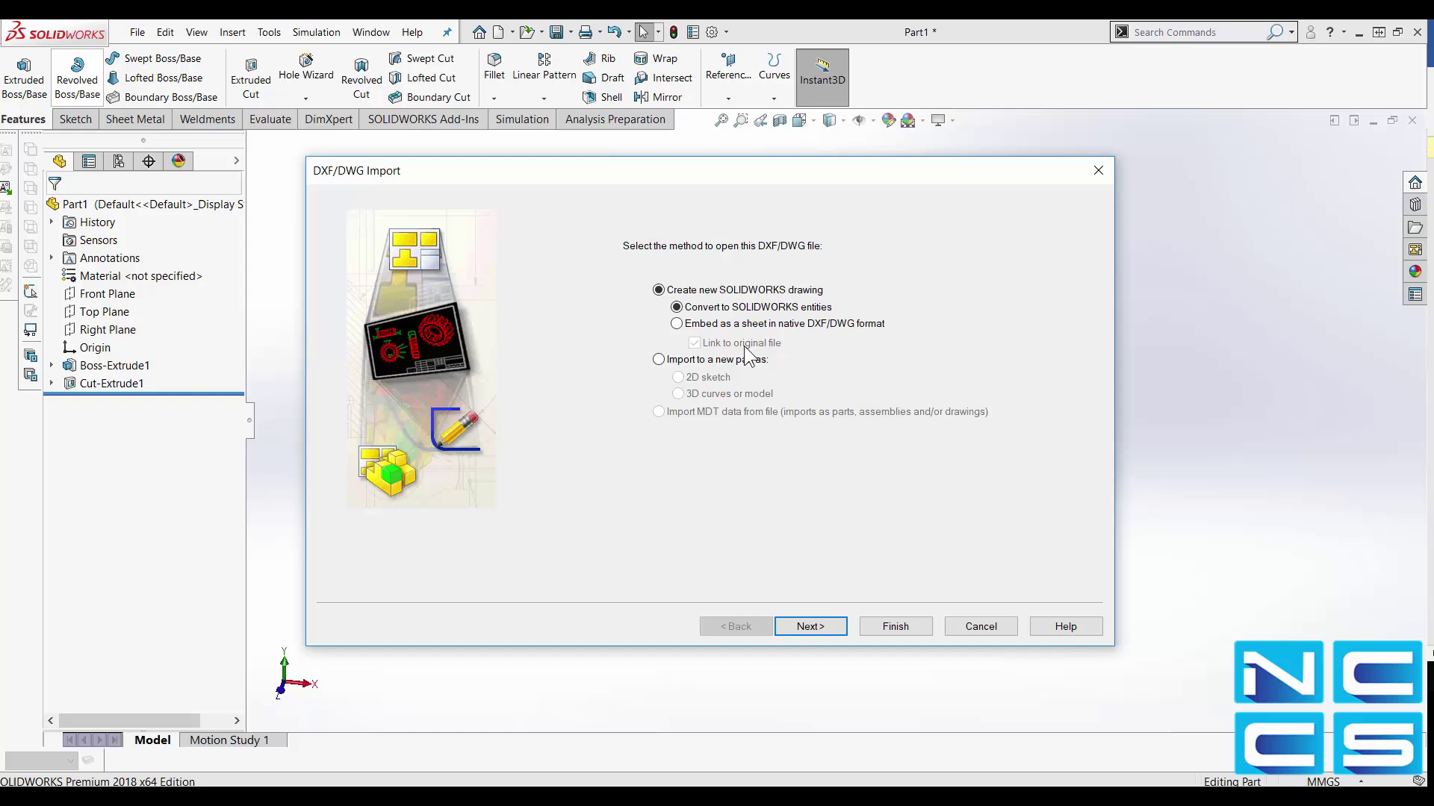
# Choose Import to a new part as 2D sketch and accept the remaining import pages.
pyautogui.click(676, 361)
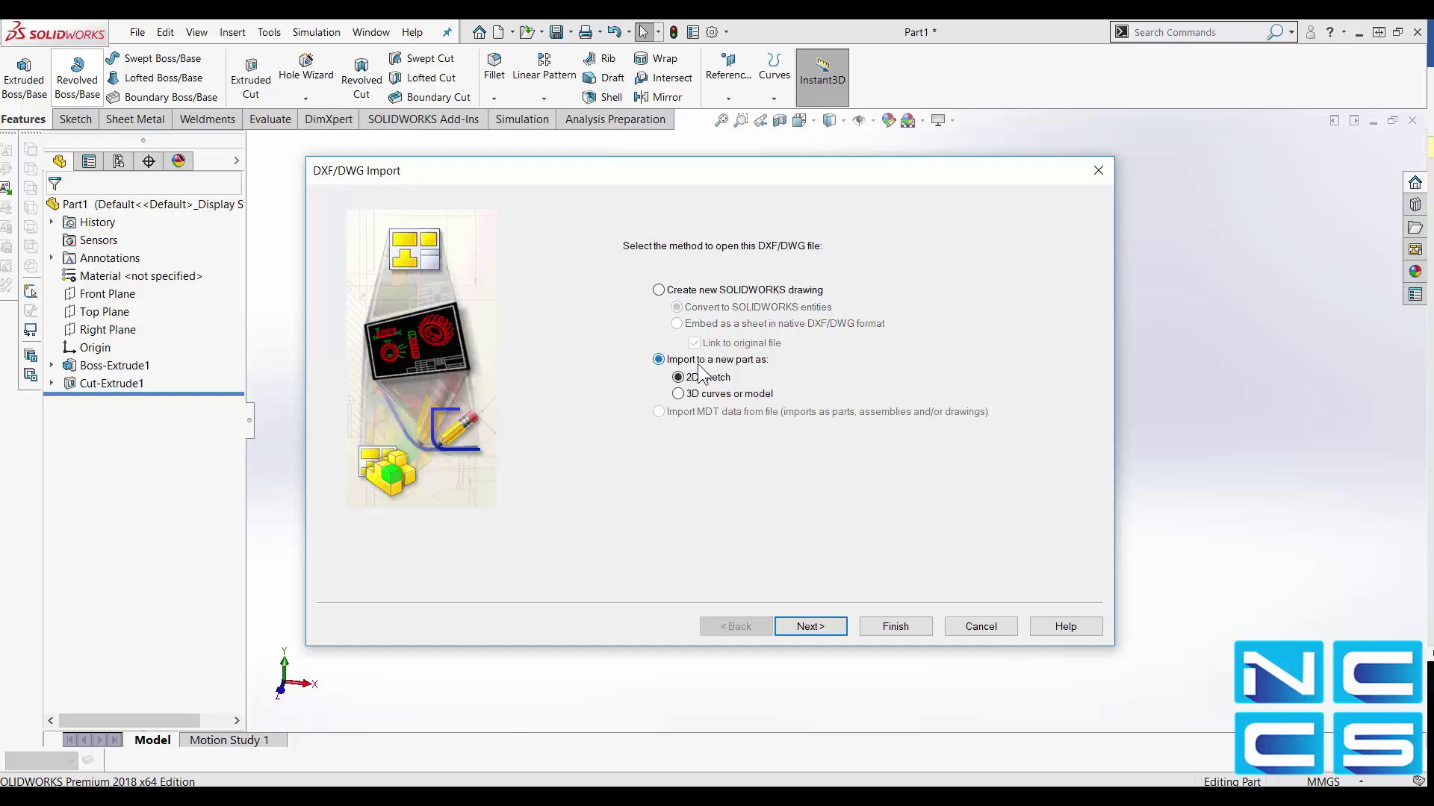
pyautogui.click(817, 633)
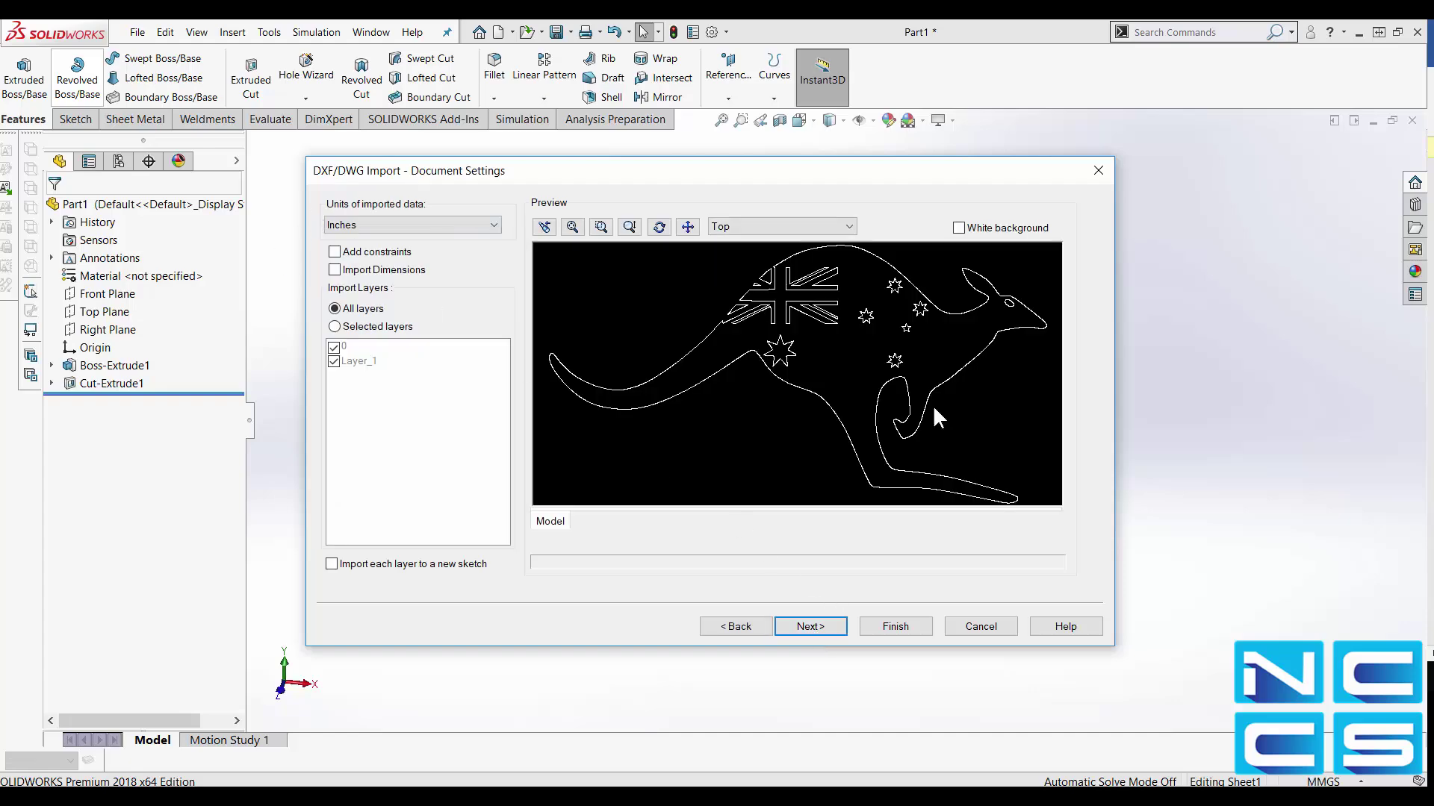
pyautogui.click(805, 631)
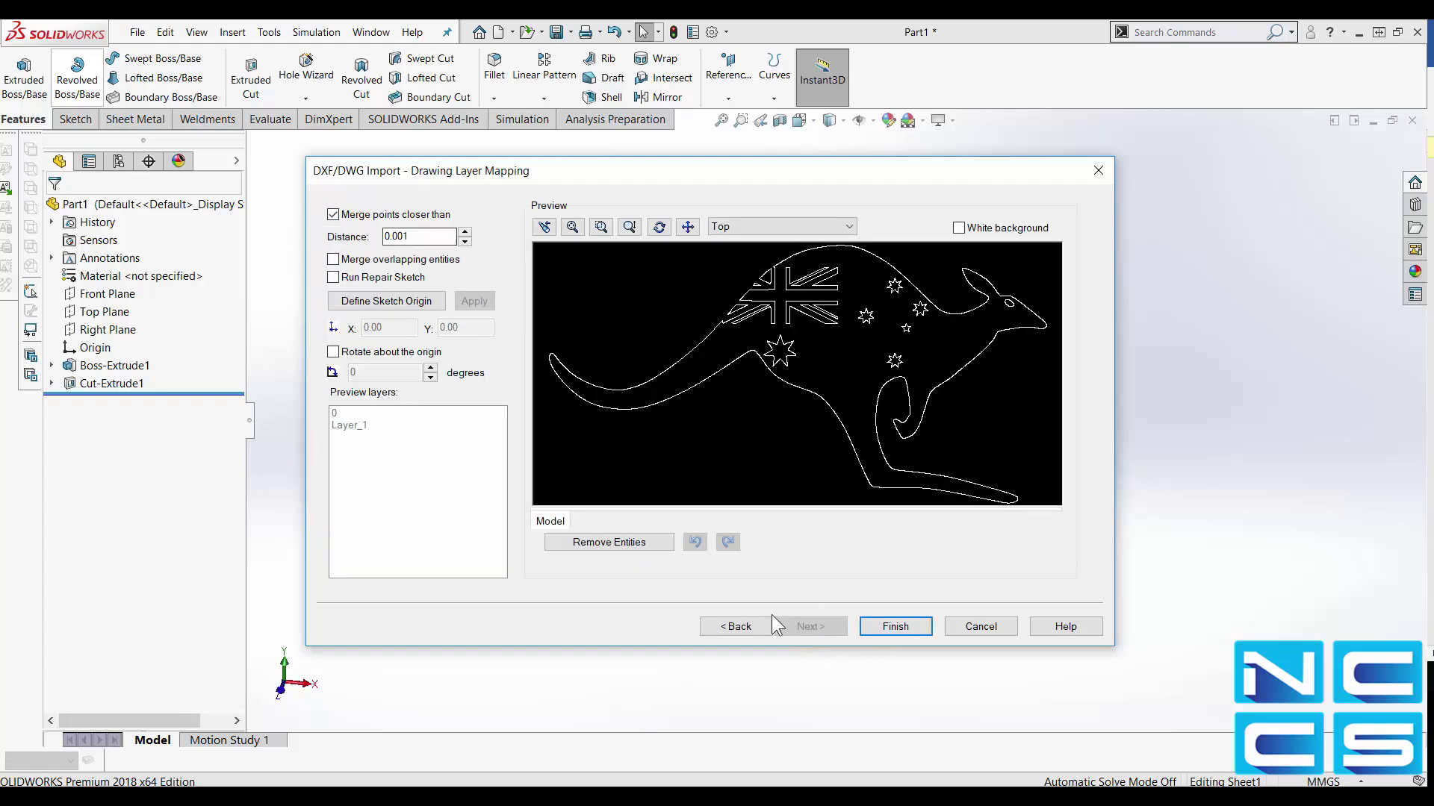
pyautogui.click(900, 626)
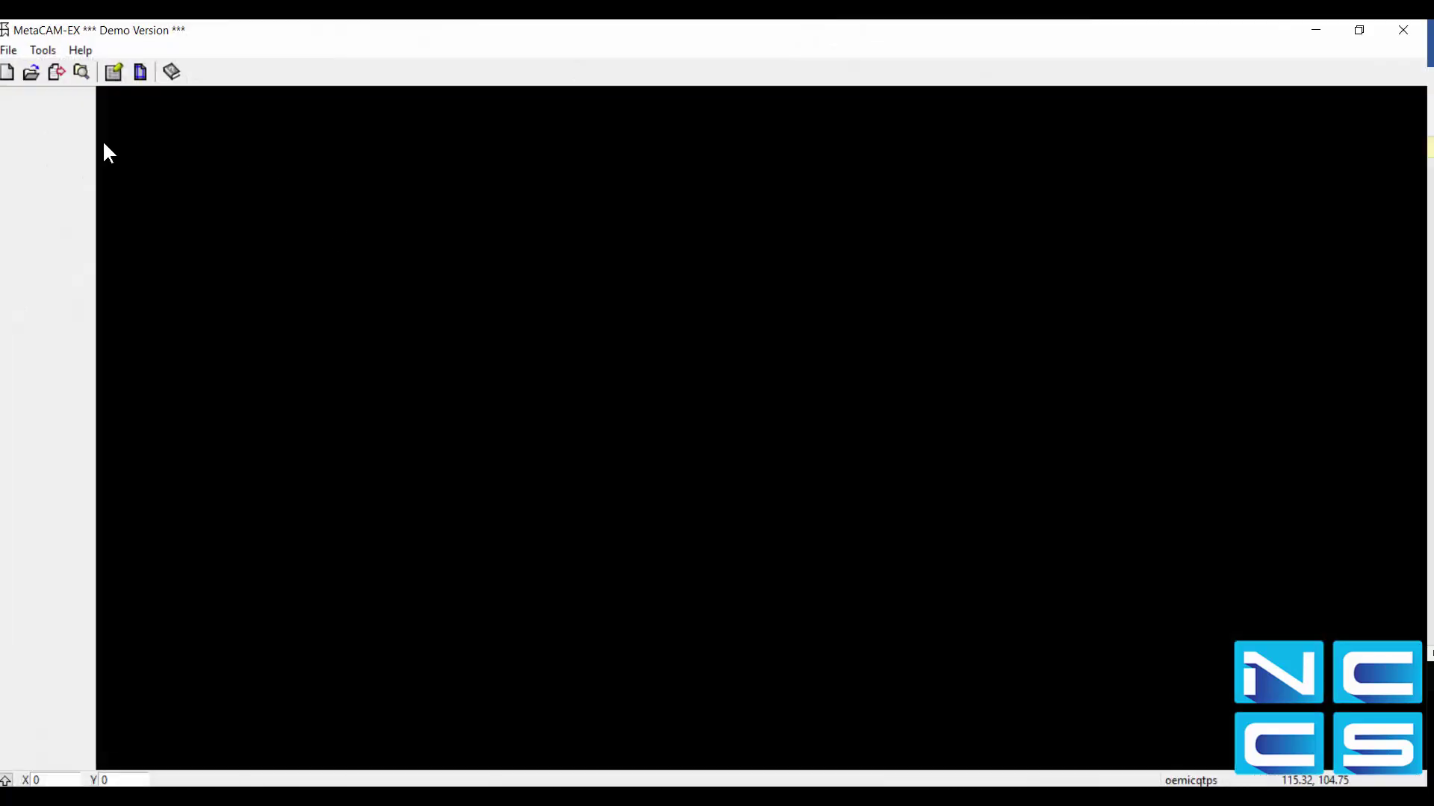
# Import skippy.dxf via Import > DXF, accepting the default drawing import settings and layer mapping.
pyautogui.click(57, 71)
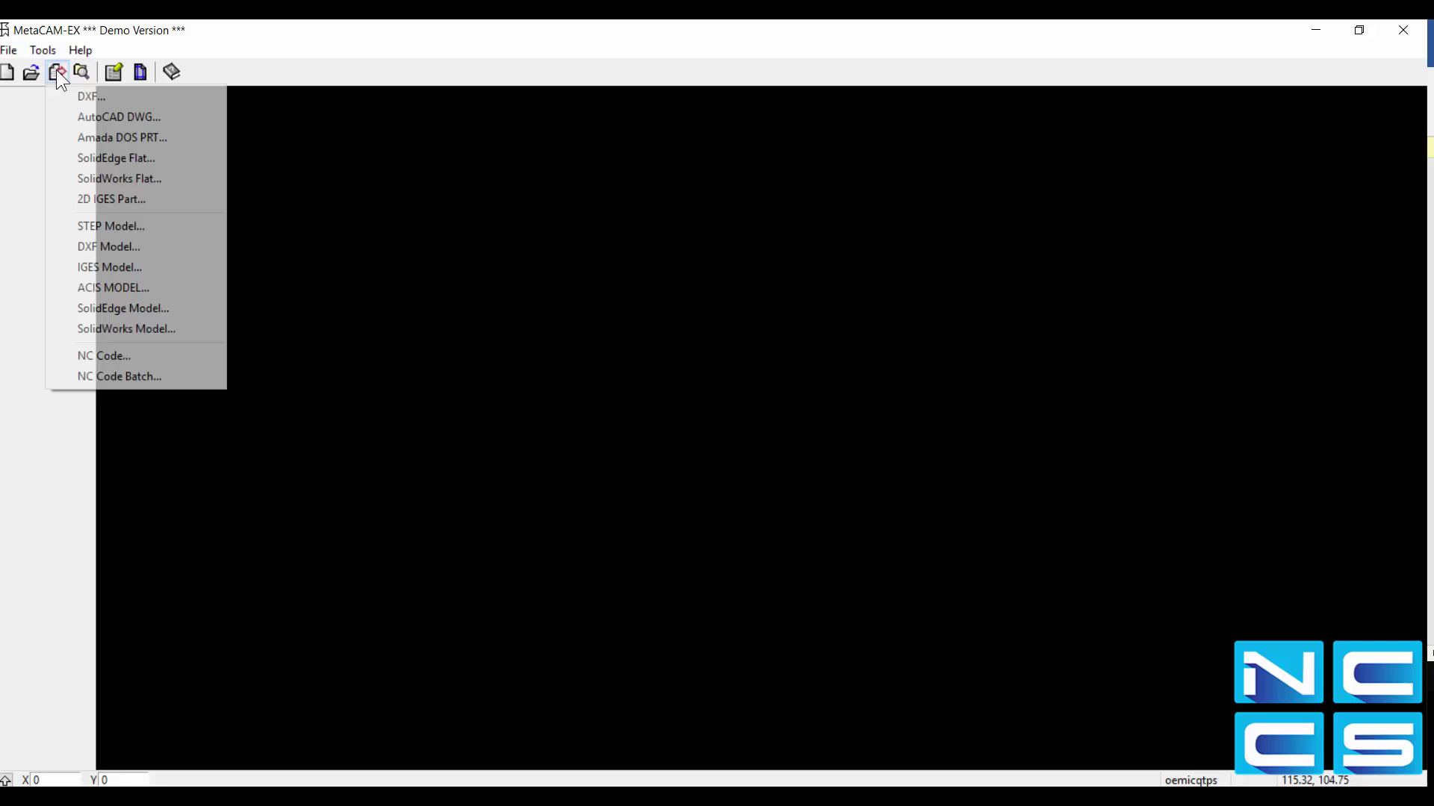
pyautogui.click(73, 93)
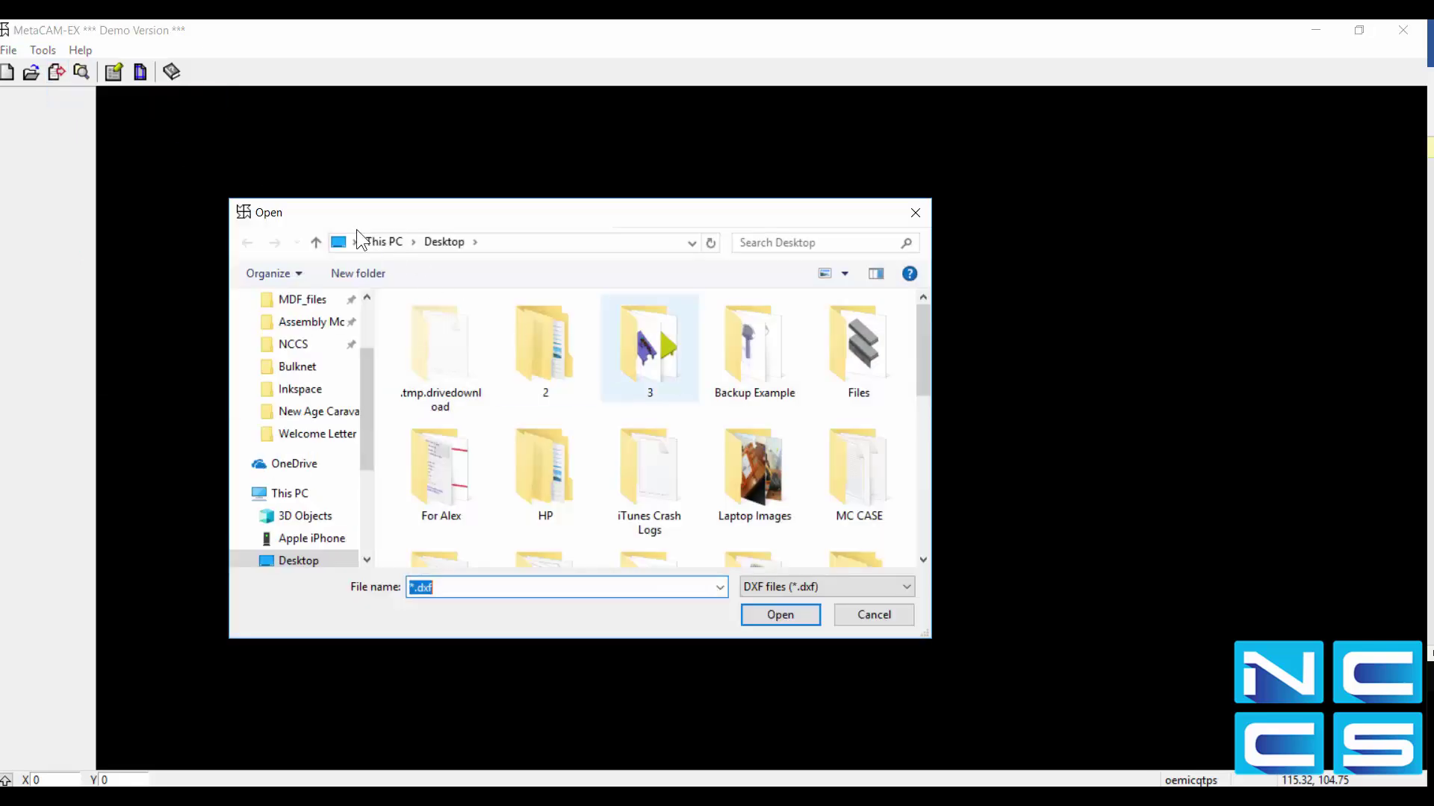
pyautogui.moveTo(924, 362); pyautogui.dragTo(897, 536)
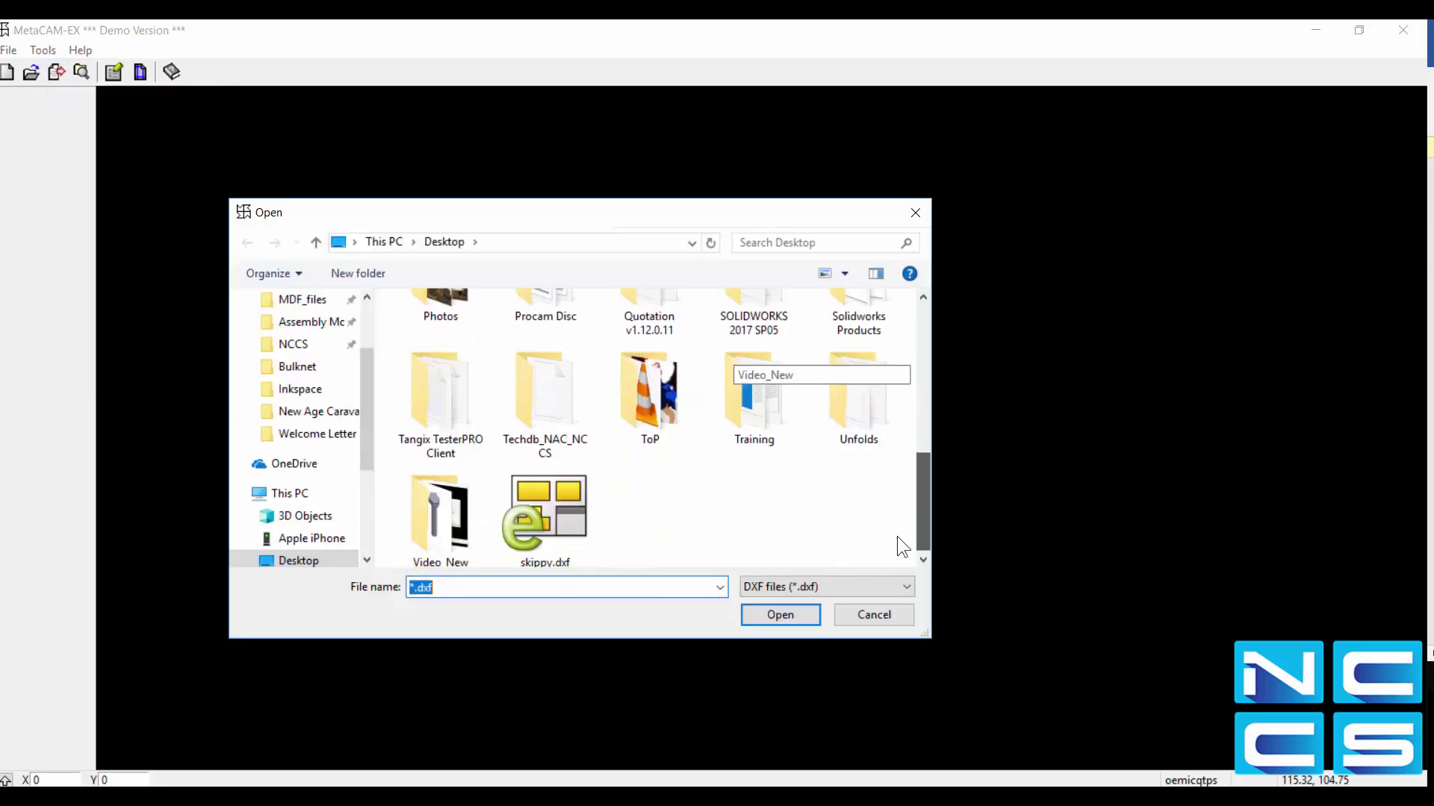
pyautogui.doubleClick(551, 523)
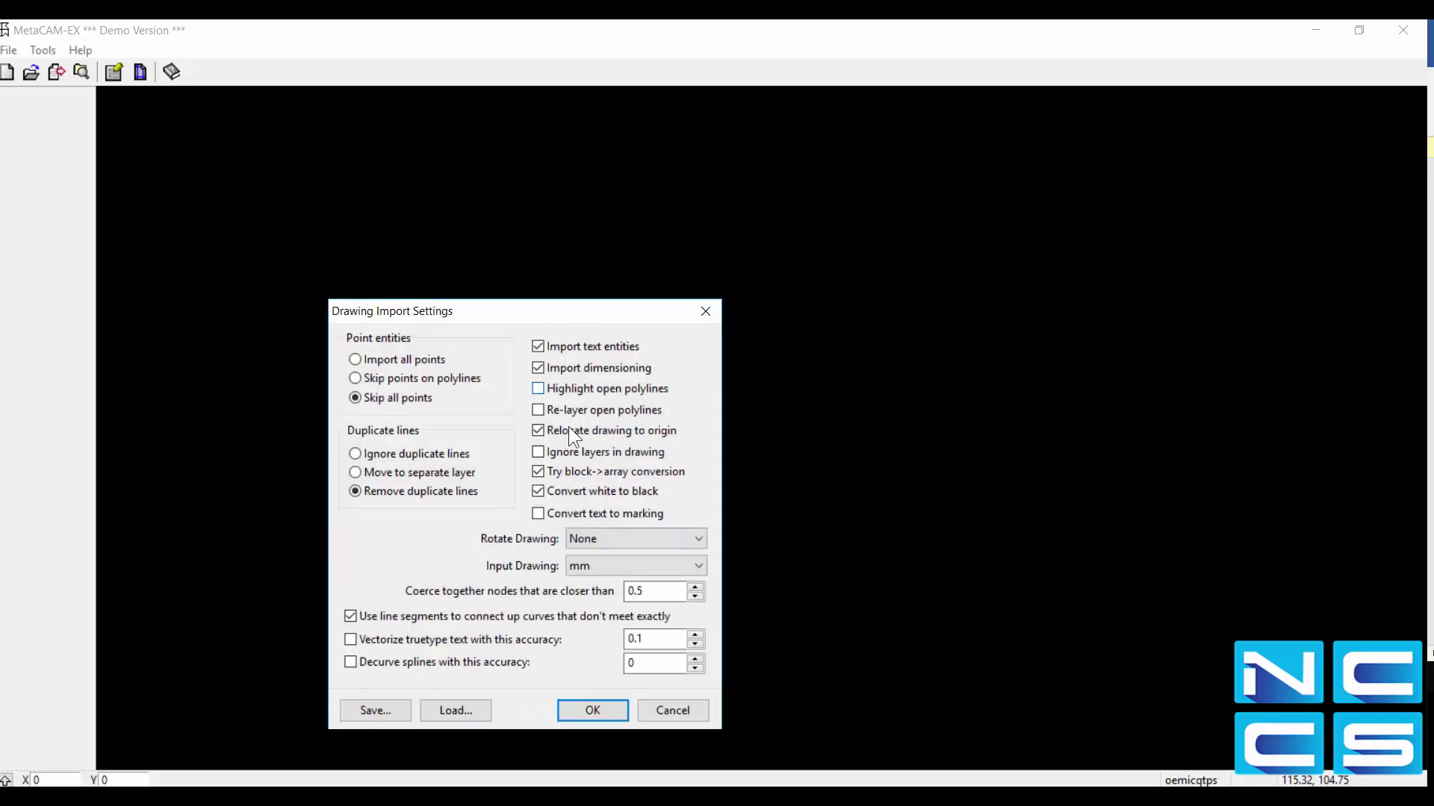
pyautogui.click(572, 702)
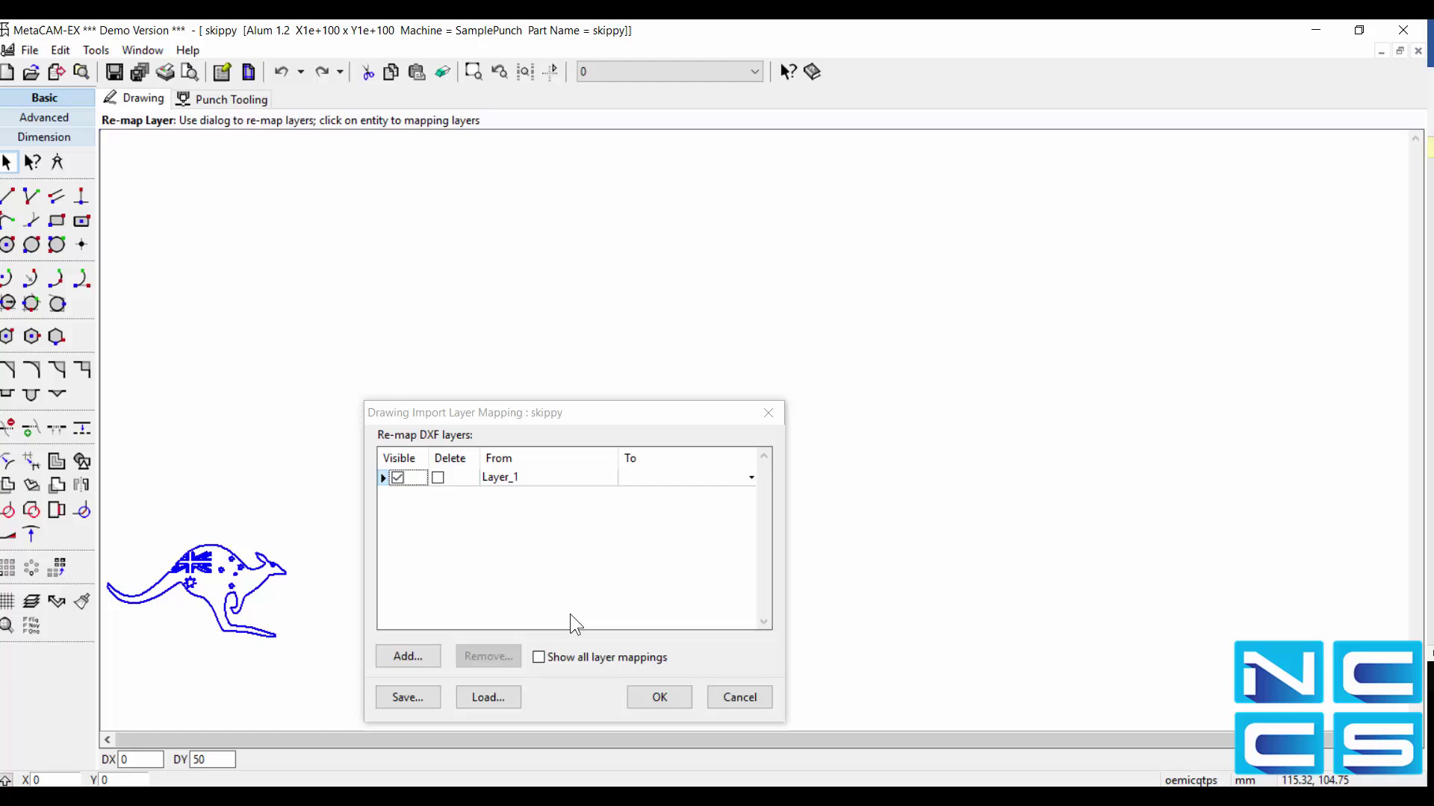
pyautogui.click(657, 697)
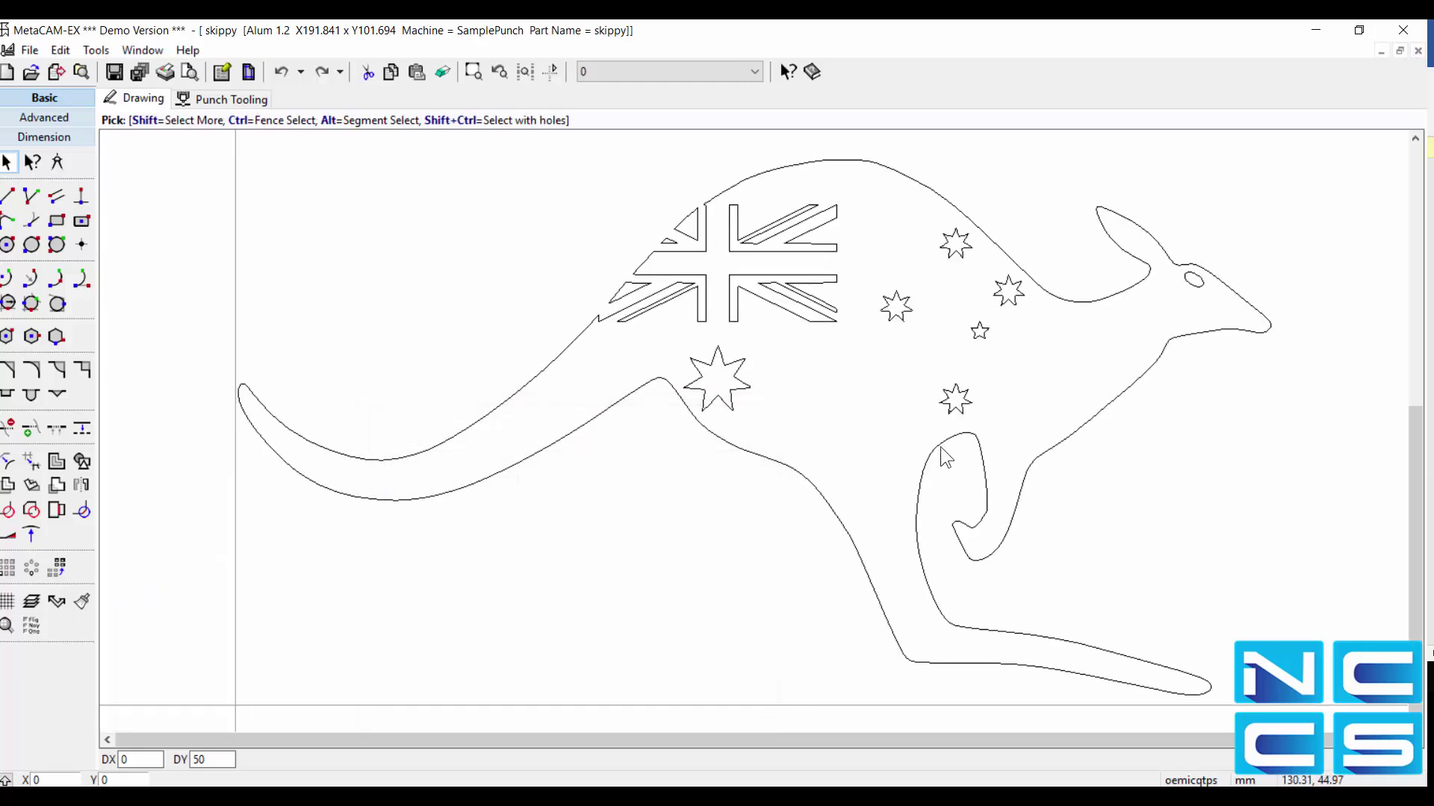